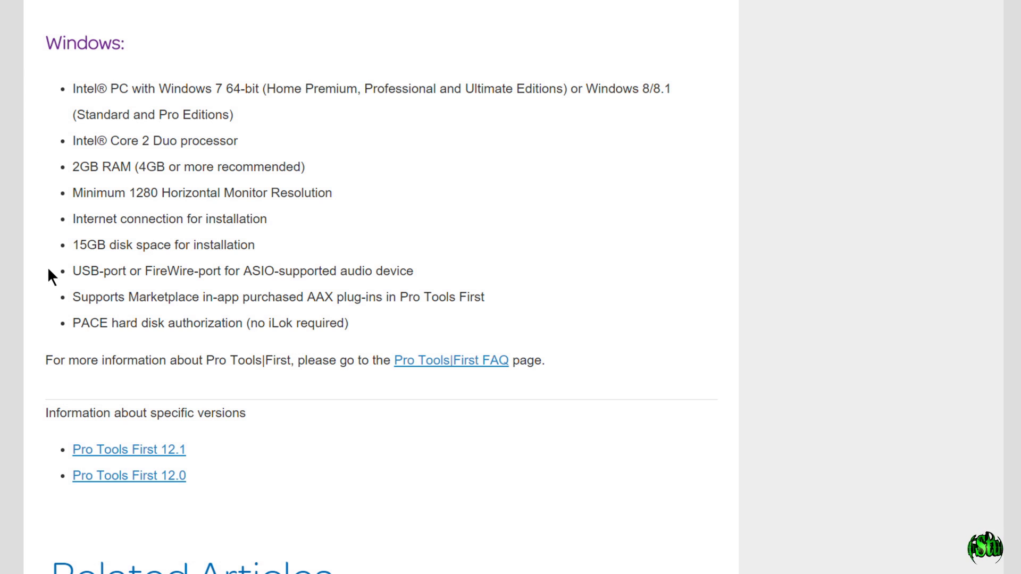
Highlight the 'USB-port or FireWire-port for ASIO-supported audio device' requirement, then deselect it
left_click_drag(65, 271, 423, 282)
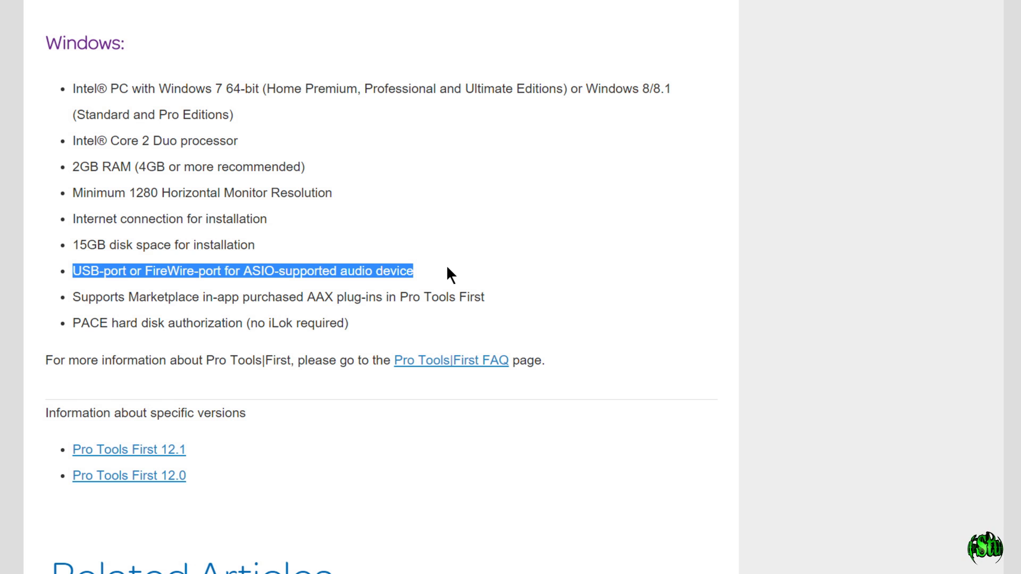
left_click(447, 268)
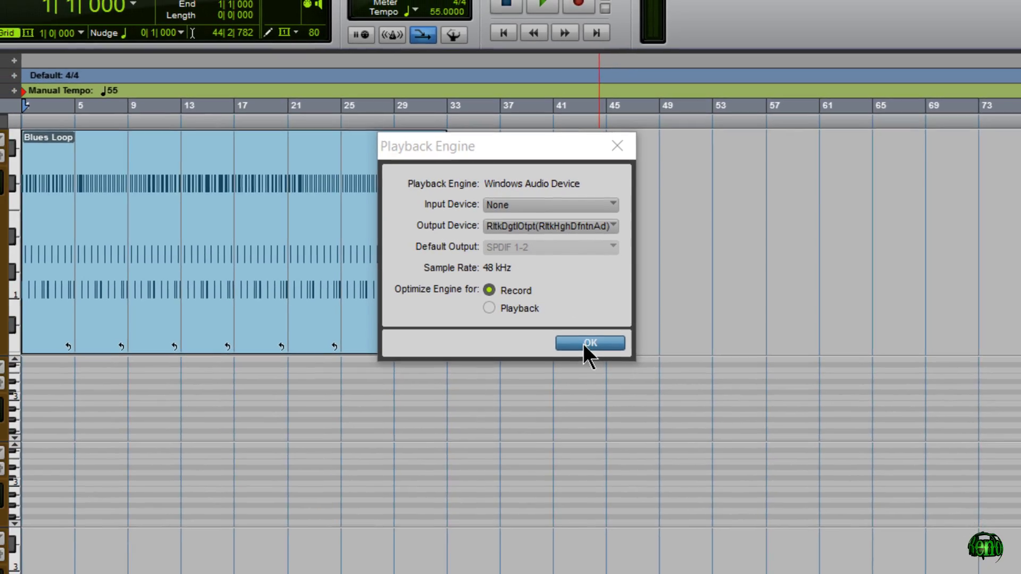
Accept the Playback Engine settings, then quit Pro Tools First and save the ASIO4ALL PT FIRST session
left_click(591, 355)
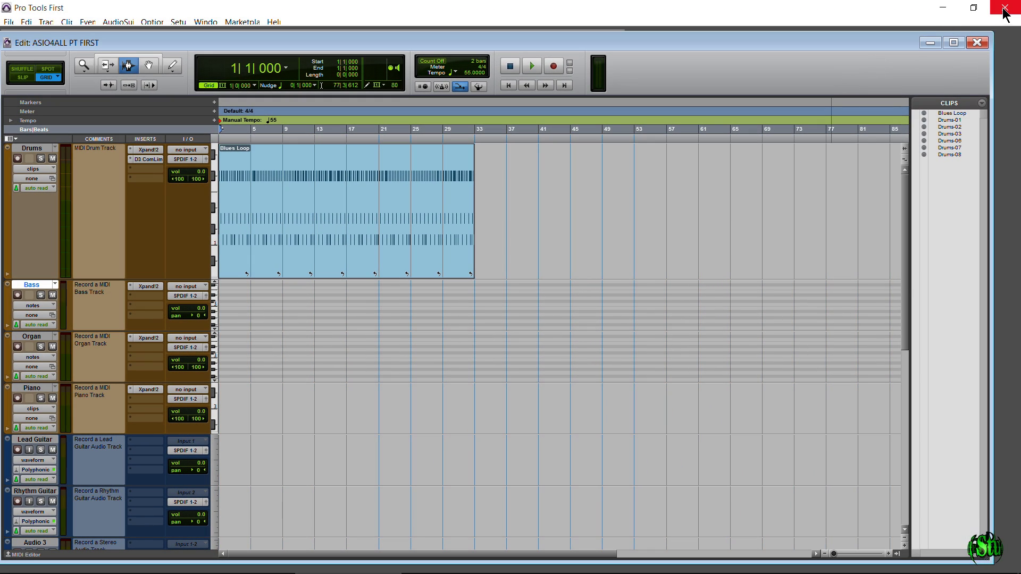
left_click(1004, 7)
left_click(606, 245)
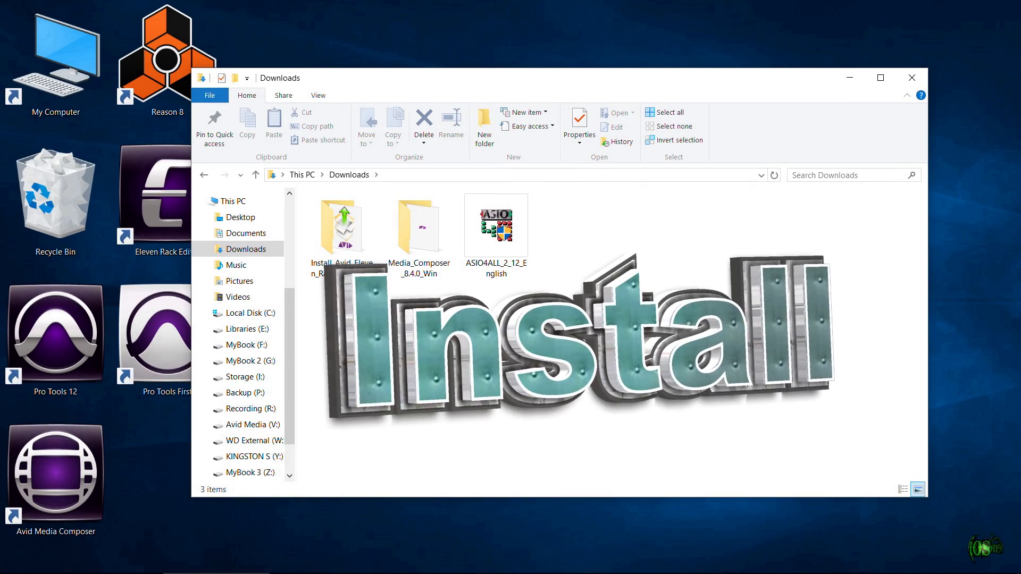
Launch the ASIO4ALL 2.12 installer from Downloads and accept its license agreement
left_click(505, 243)
double_click(506, 243)
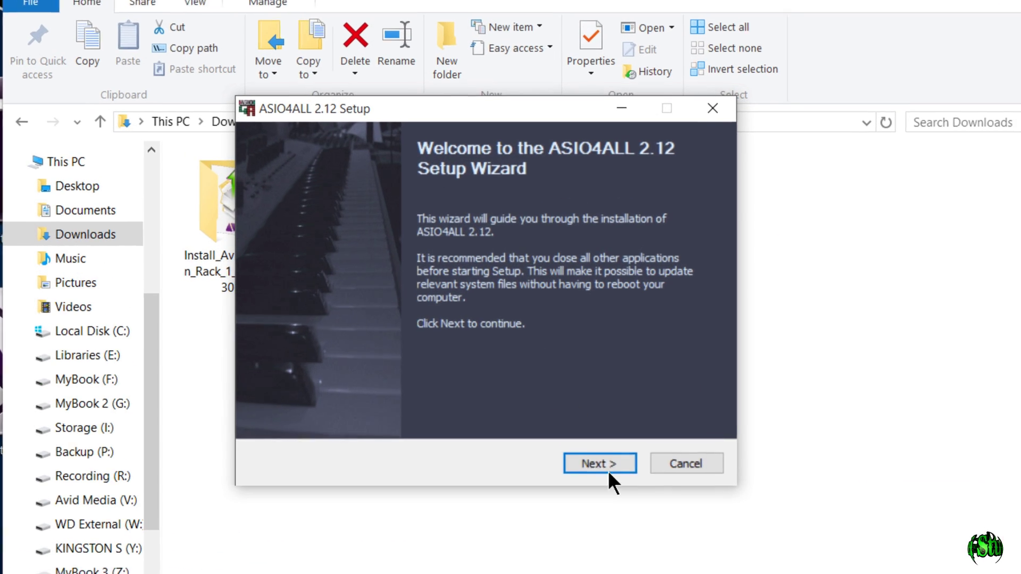
left_click(605, 462)
left_click(381, 419)
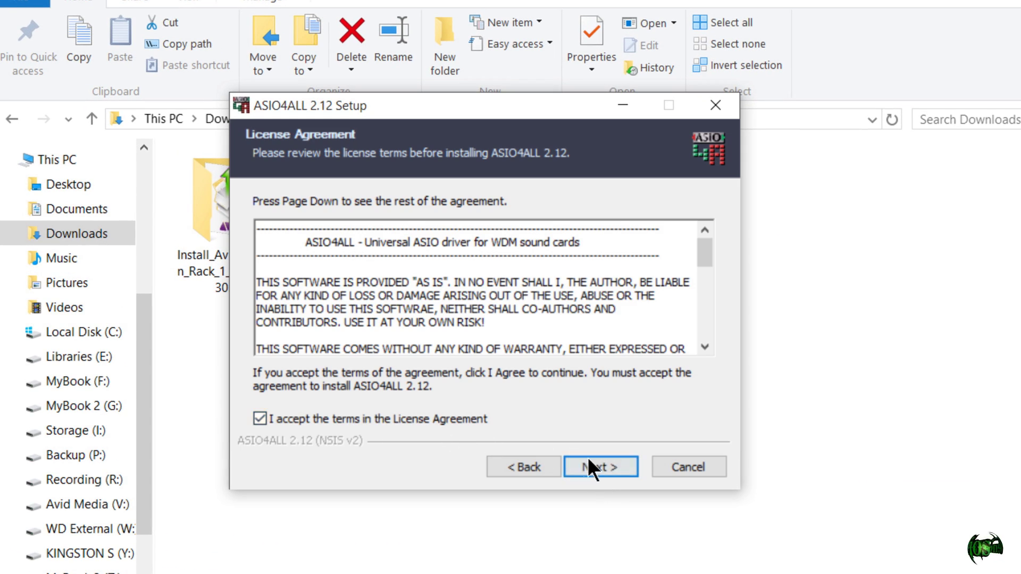
left_click(584, 459)
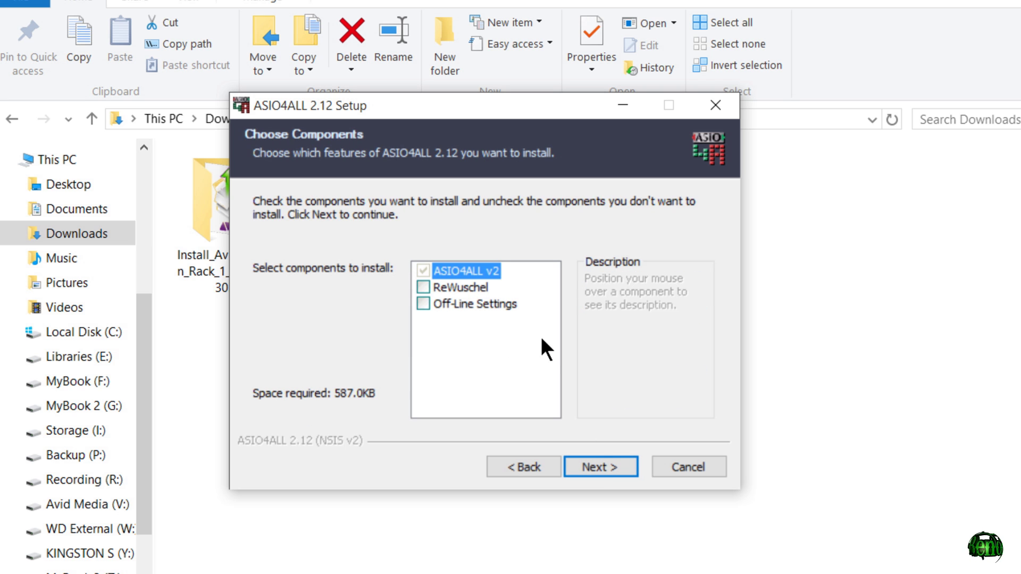
Install ASIO4ALL with the default ASIO4ALL v2 component, finish setup and close Downloads
left_click(607, 464)
left_click(606, 465)
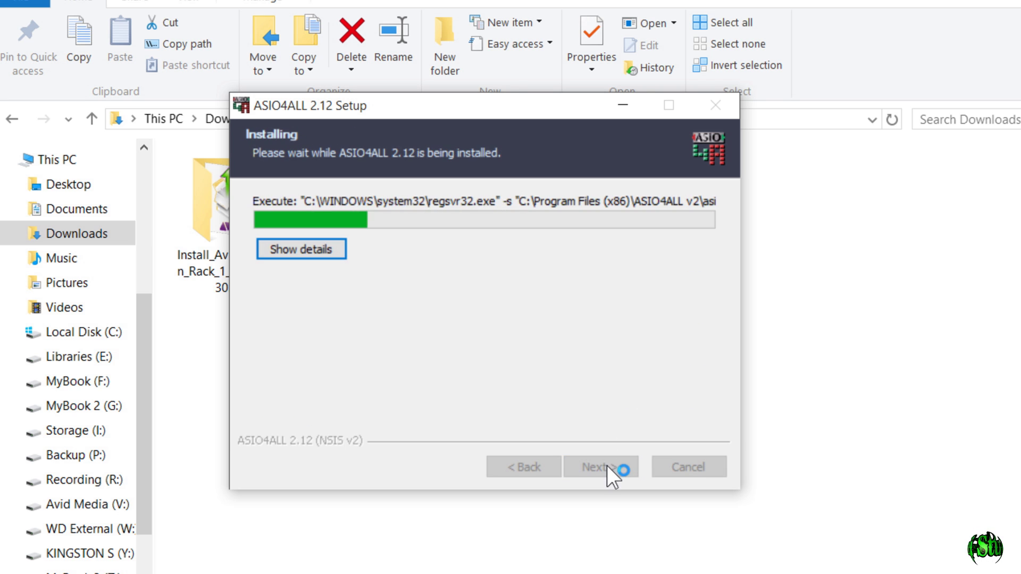
left_click(606, 464)
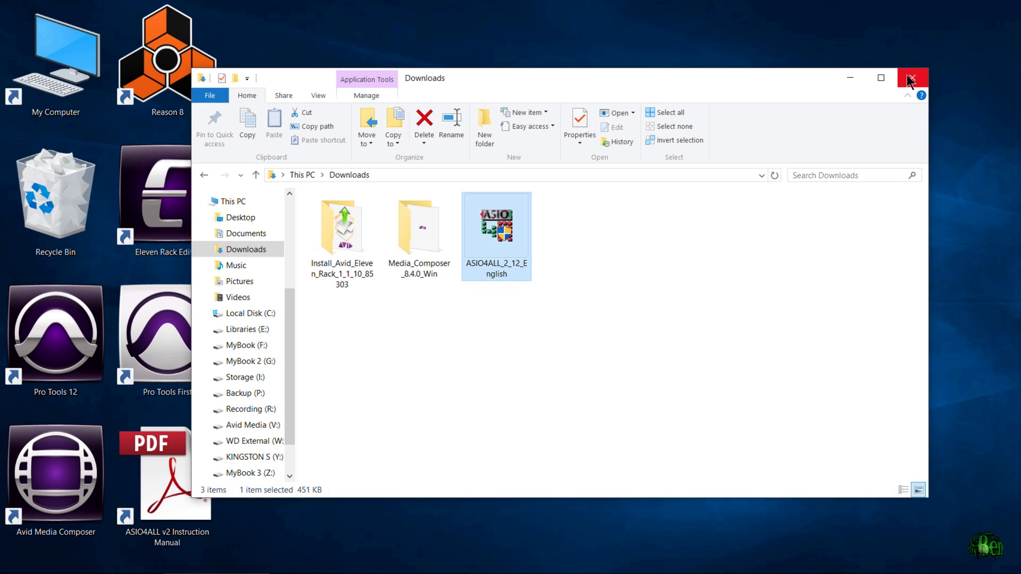
left_click(910, 80)
key("super")
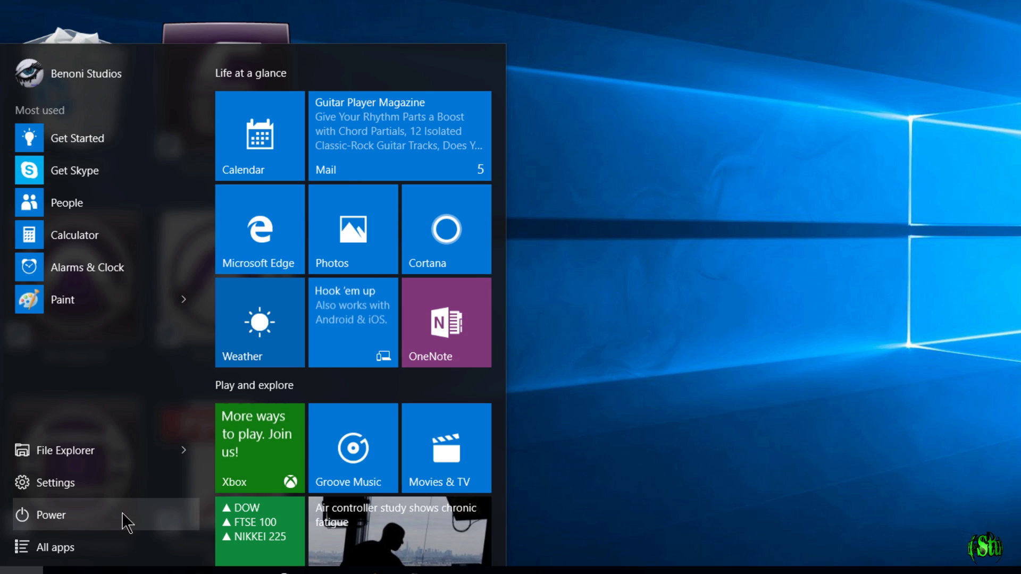
Restart Windows 10, then relaunch Pro Tools First from its desktop icon
left_click(68, 518)
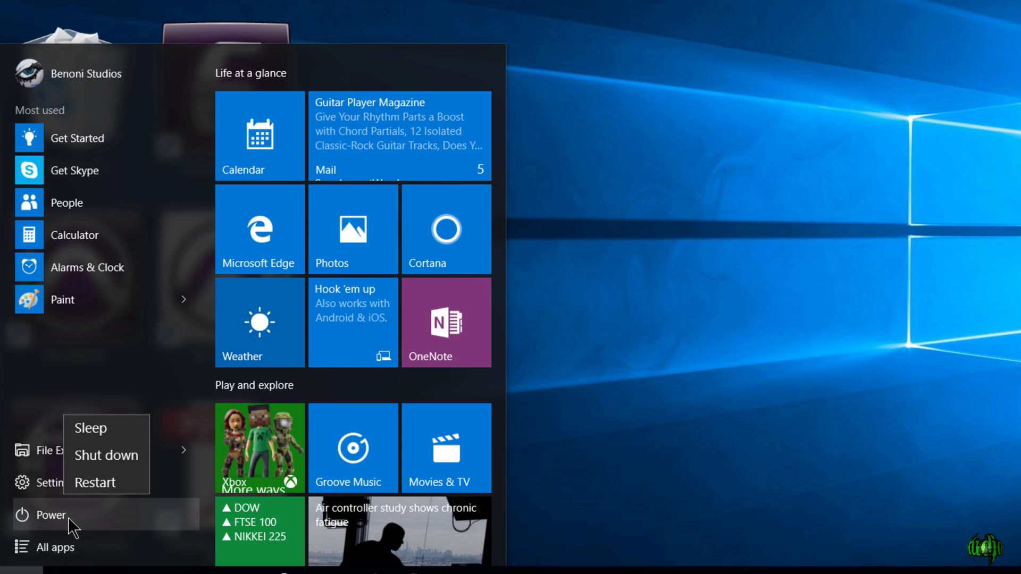
left_click(117, 482)
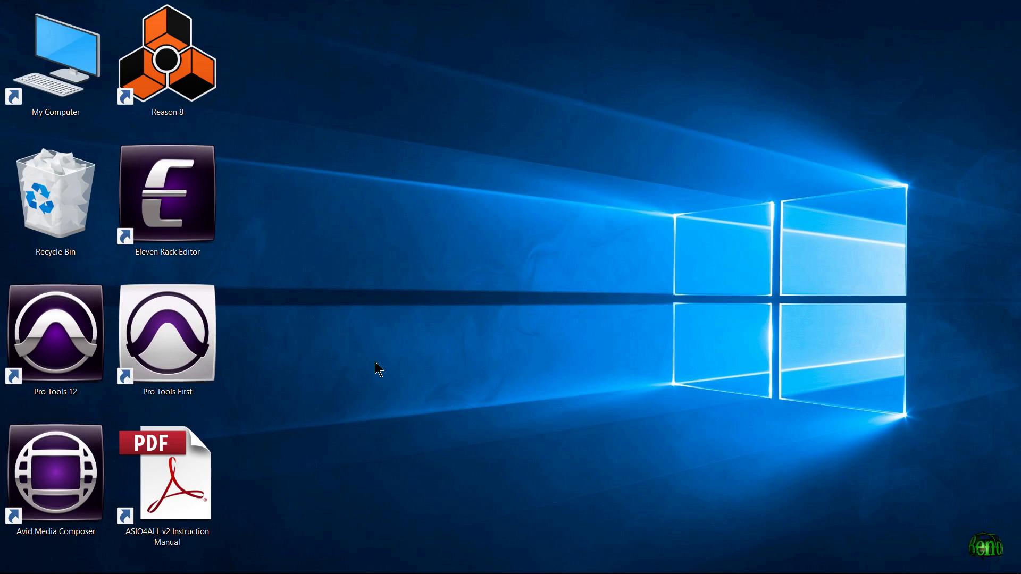
double_click(170, 334)
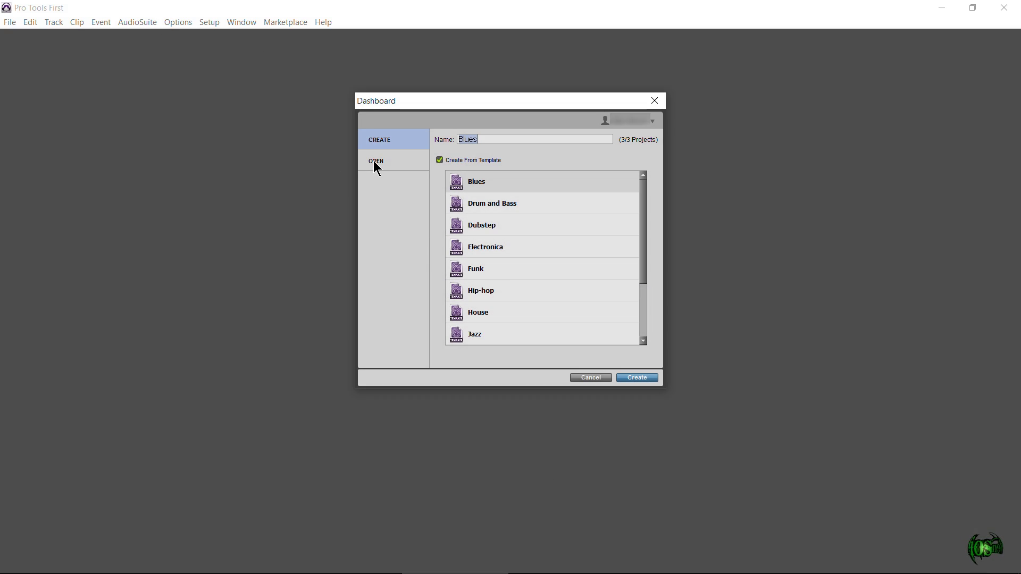
Reopen the ASIO4ALL PT FIRST session from the Dashboard's recent projects list
left_click(375, 162)
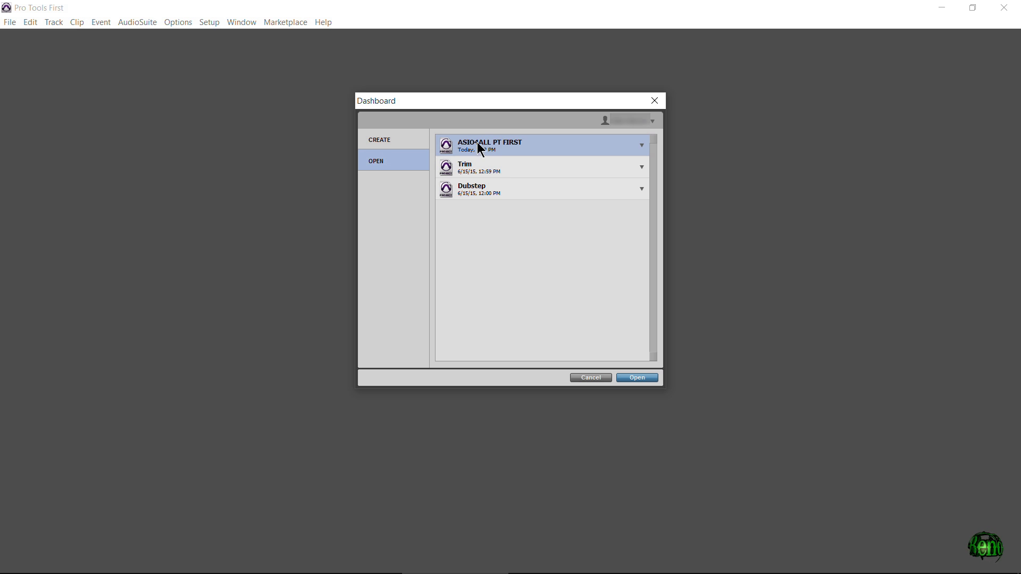
left_click(638, 378)
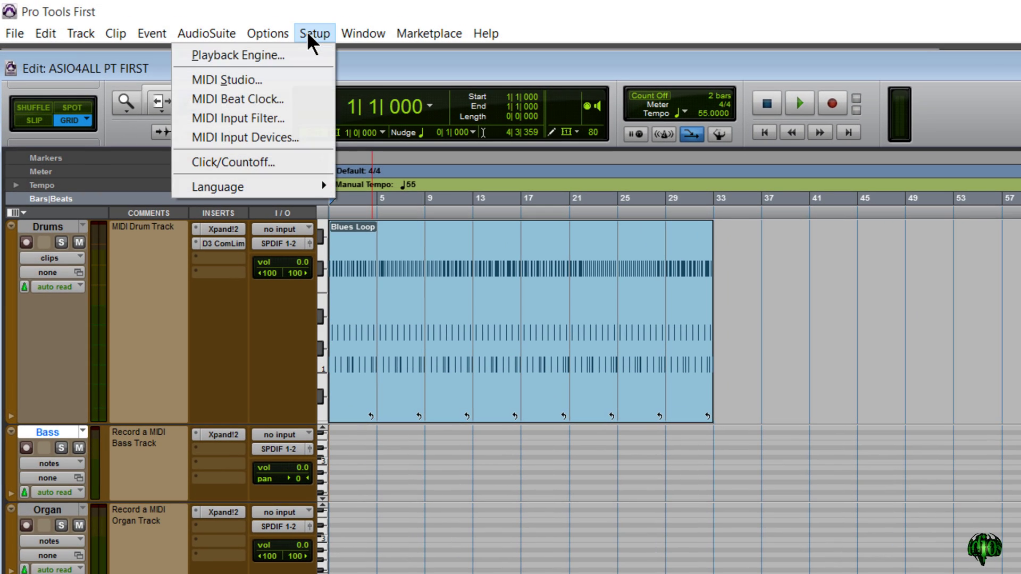
left_click(275, 29)
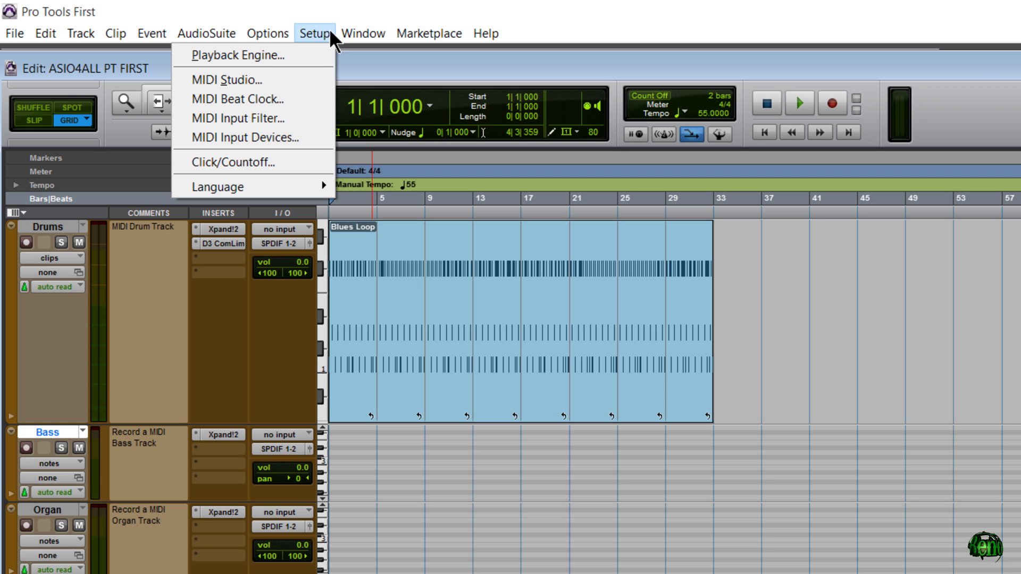
Switch the Playback Engine to ASIO4ALL v2 with HD Audio output 1-2 as default output
left_click(296, 54)
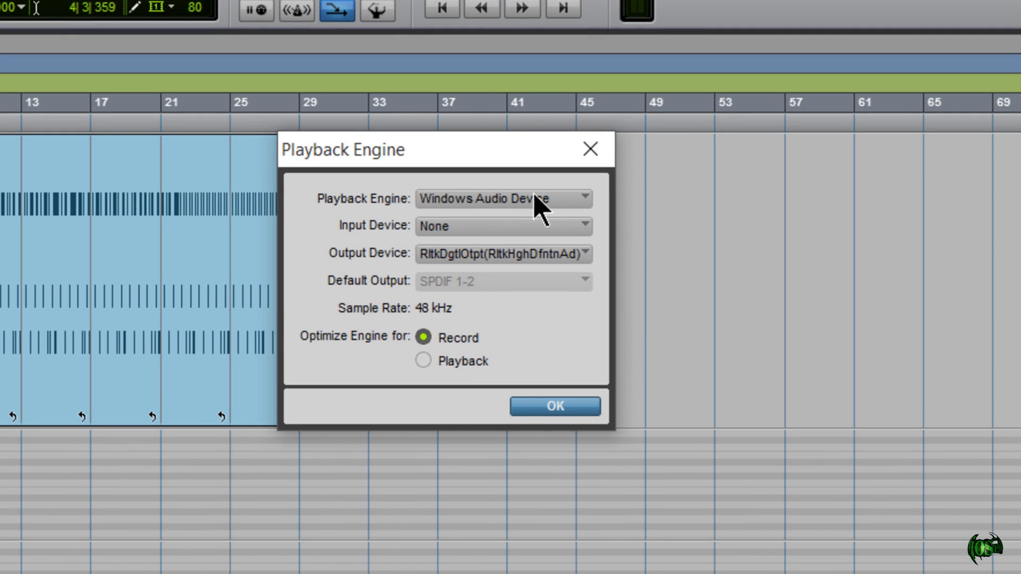
left_click(553, 196)
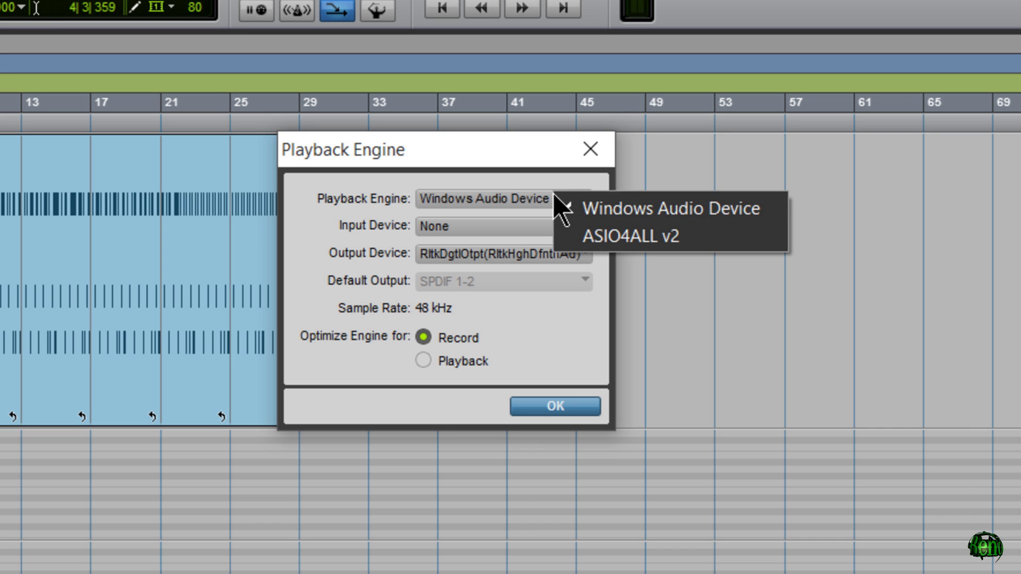
left_click(620, 237)
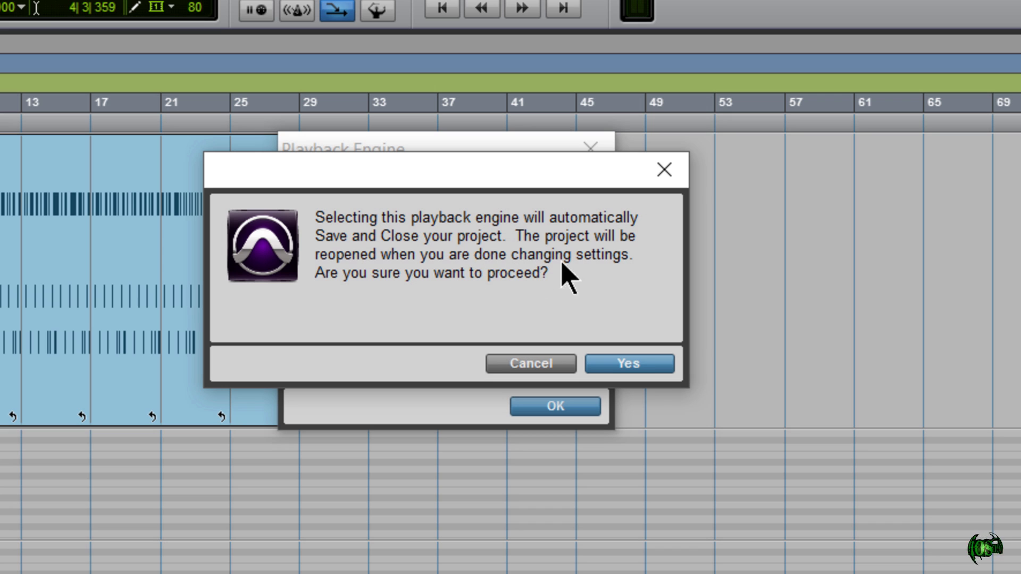
left_click(647, 365)
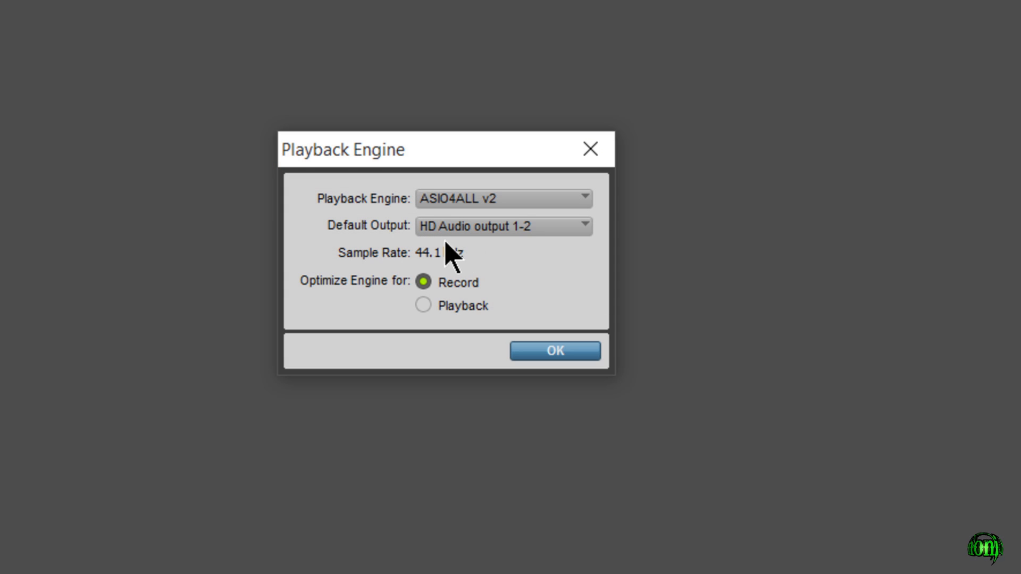
left_click(540, 229)
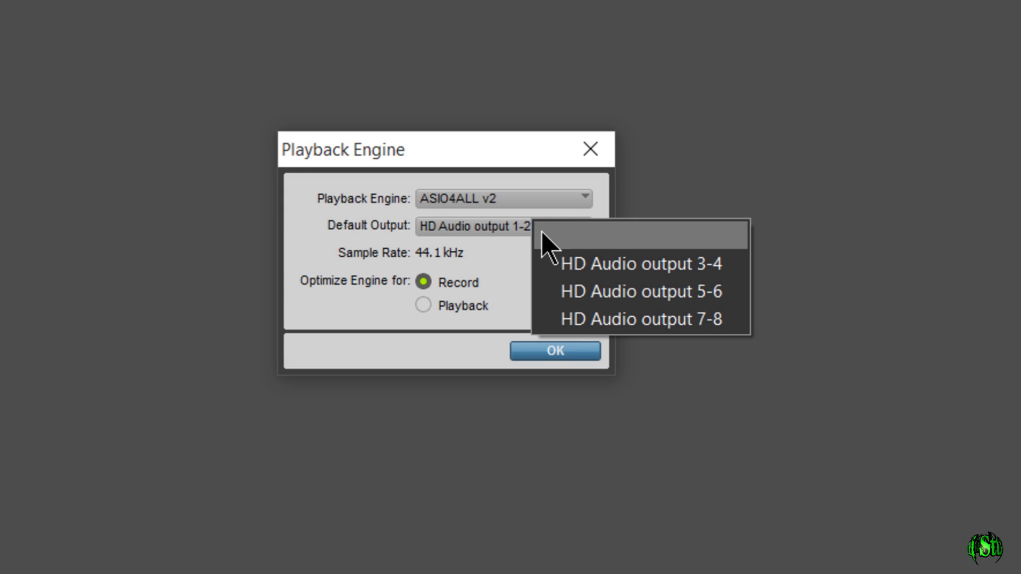
left_click(683, 236)
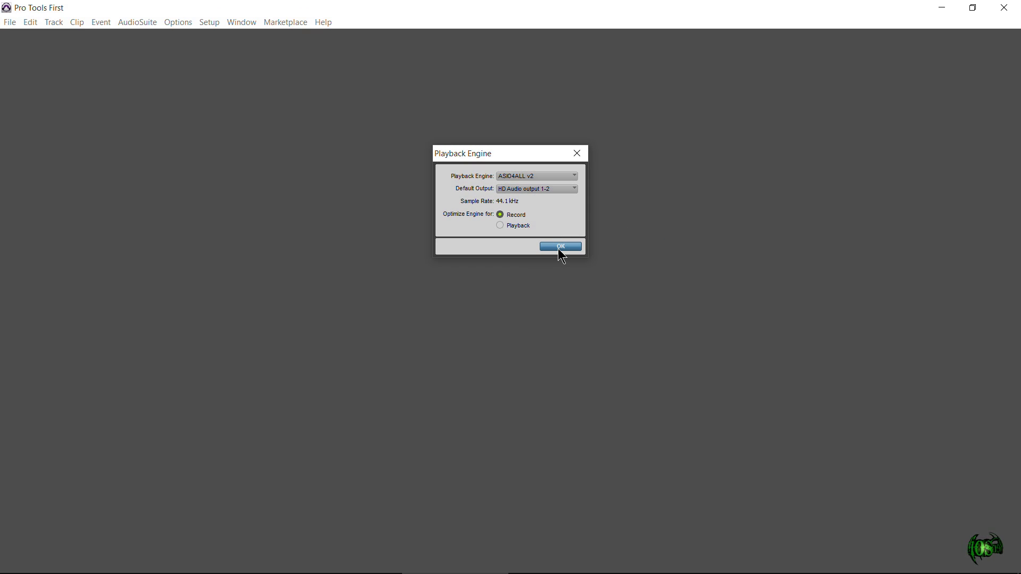
left_click(559, 247)
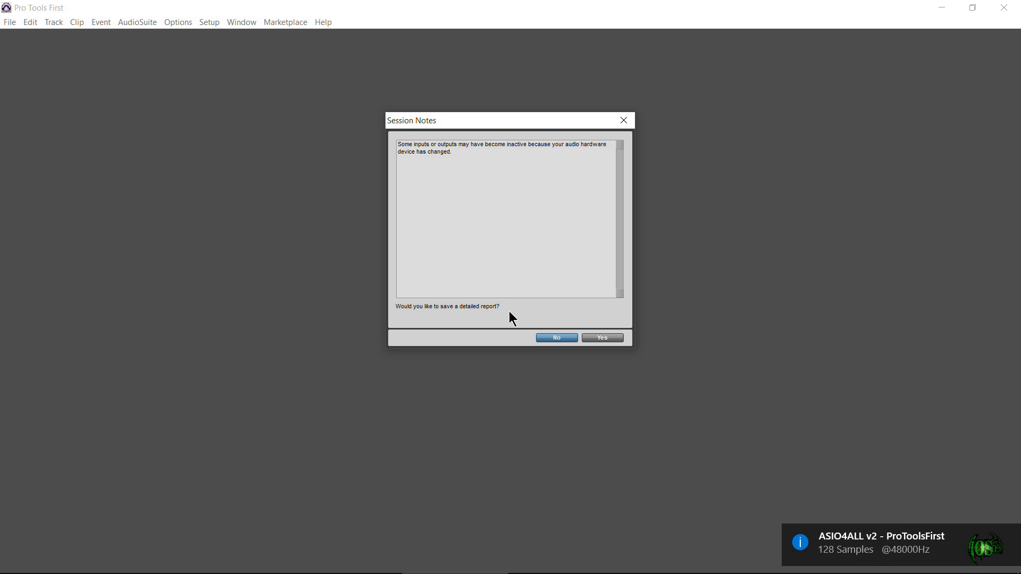
Skip saving the session report and review the Playback Engine settings
left_click(556, 340)
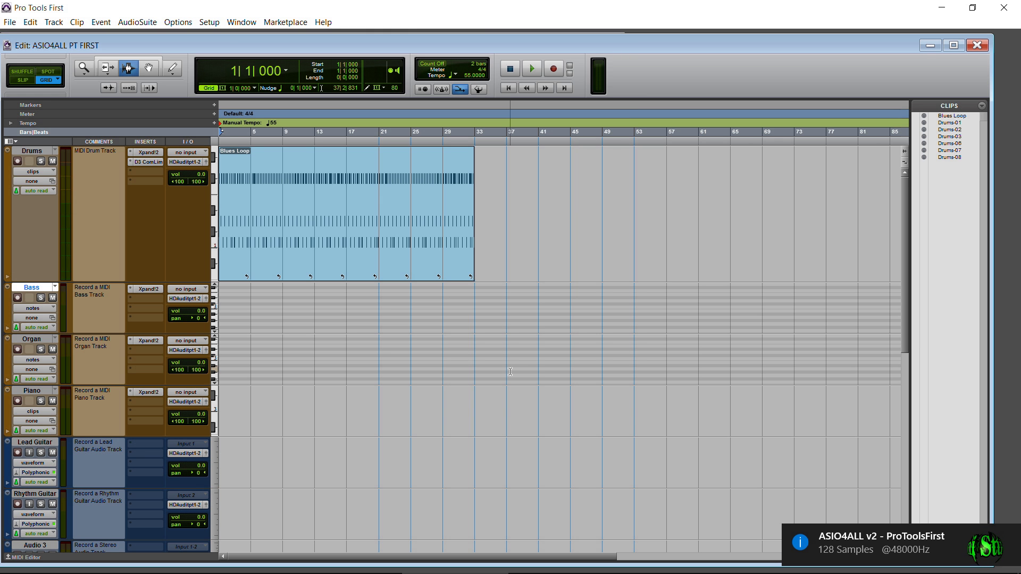
left_click(208, 22)
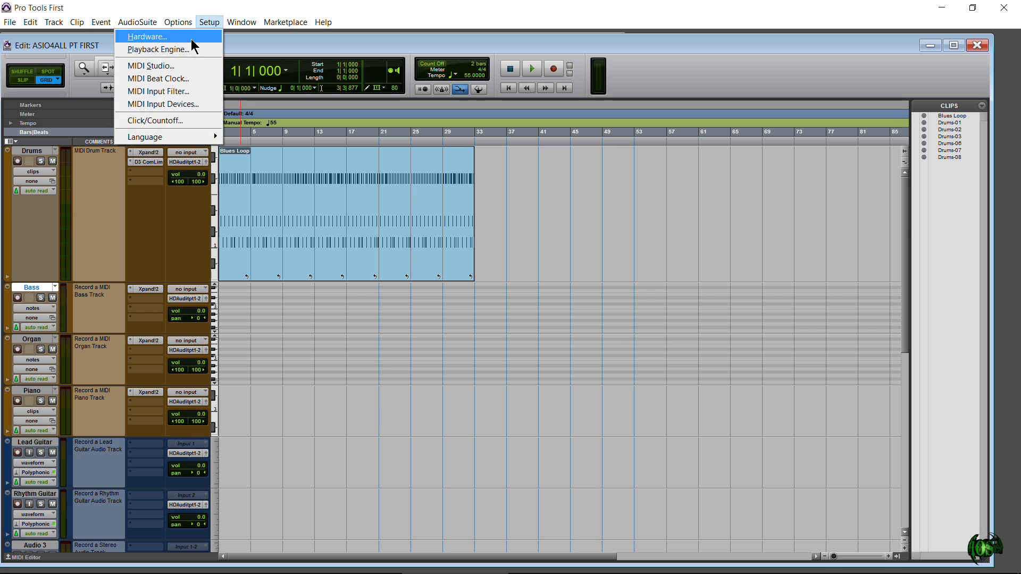
left_click(190, 49)
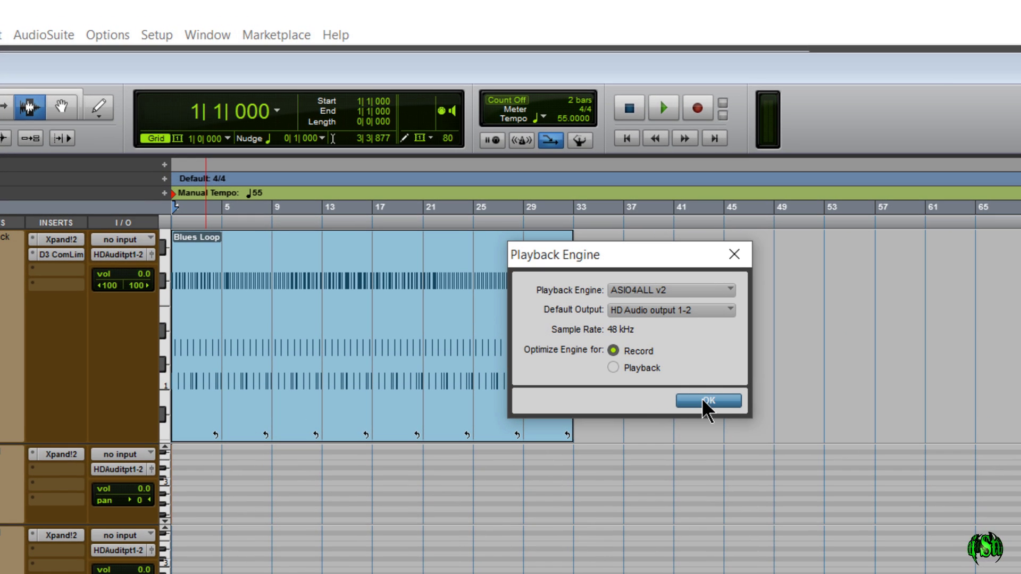
left_click(733, 259)
Open the ASIO4ALL control panel in advanced view and expand Realtek High Definition Audio's ports
left_click(156, 35)
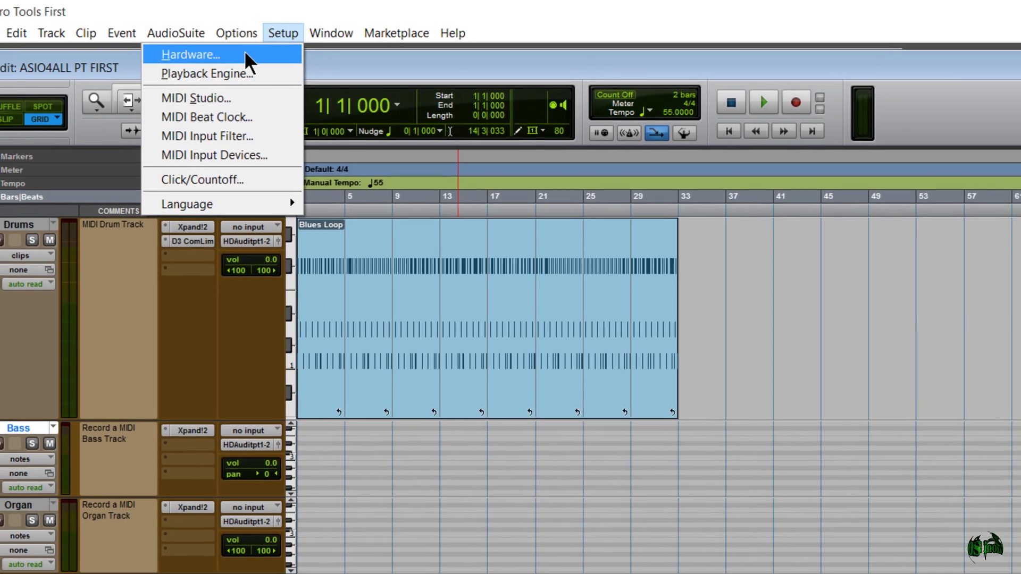
left_click(244, 54)
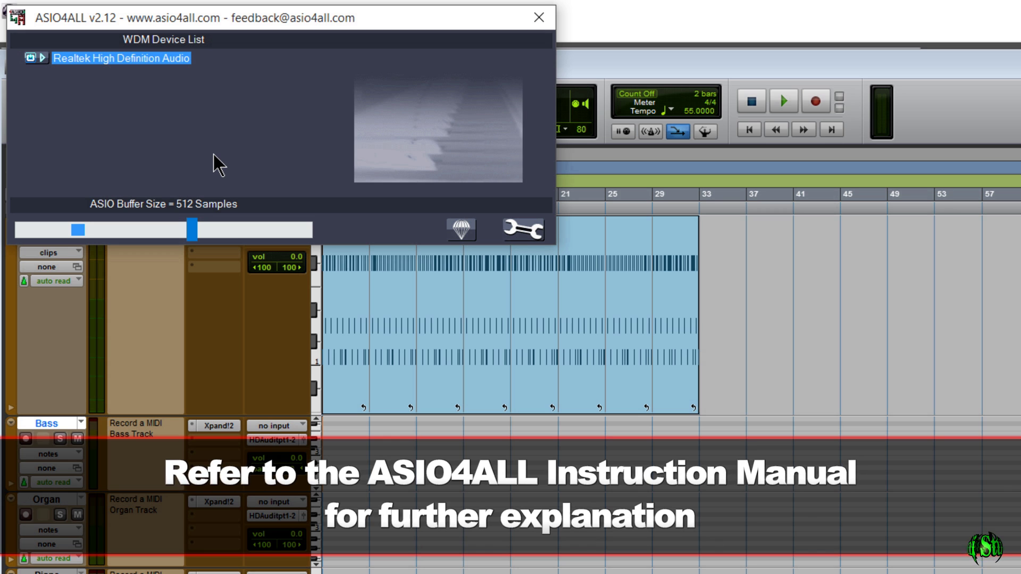
left_click_drag(319, 45, 347, 55)
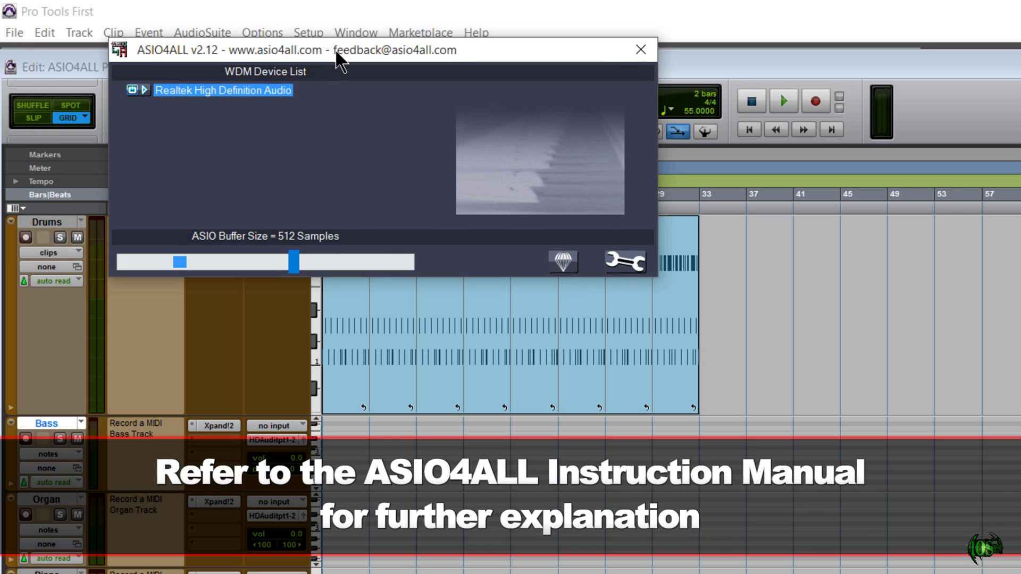
mouse_move(146, 90)
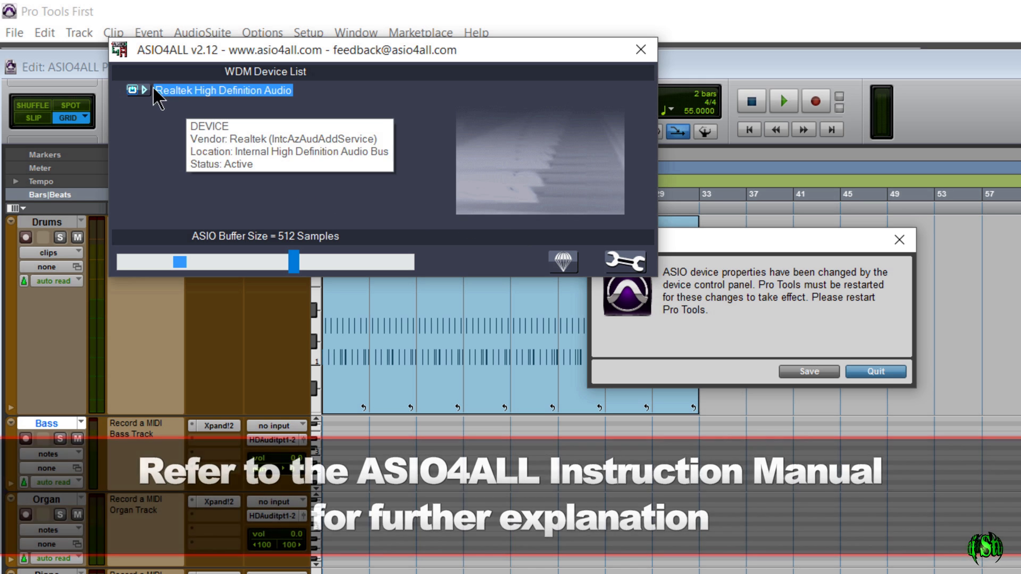
left_click(616, 261)
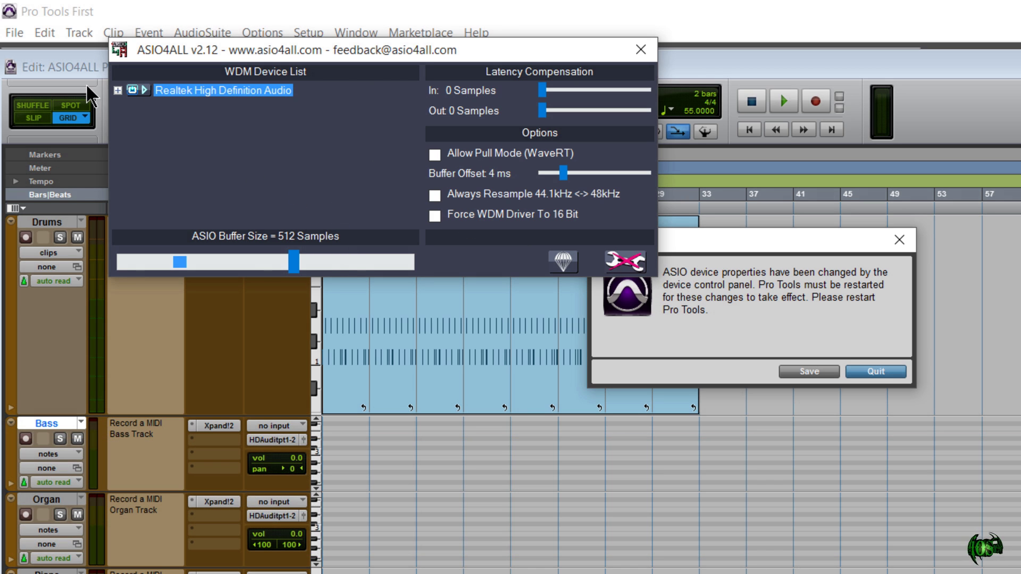
left_click(118, 90)
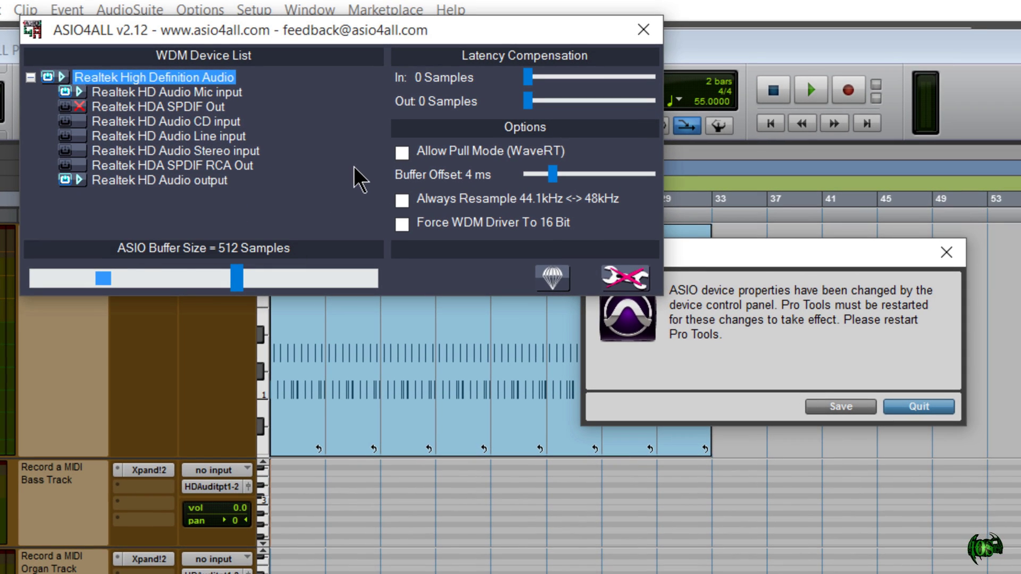
left_click(643, 30)
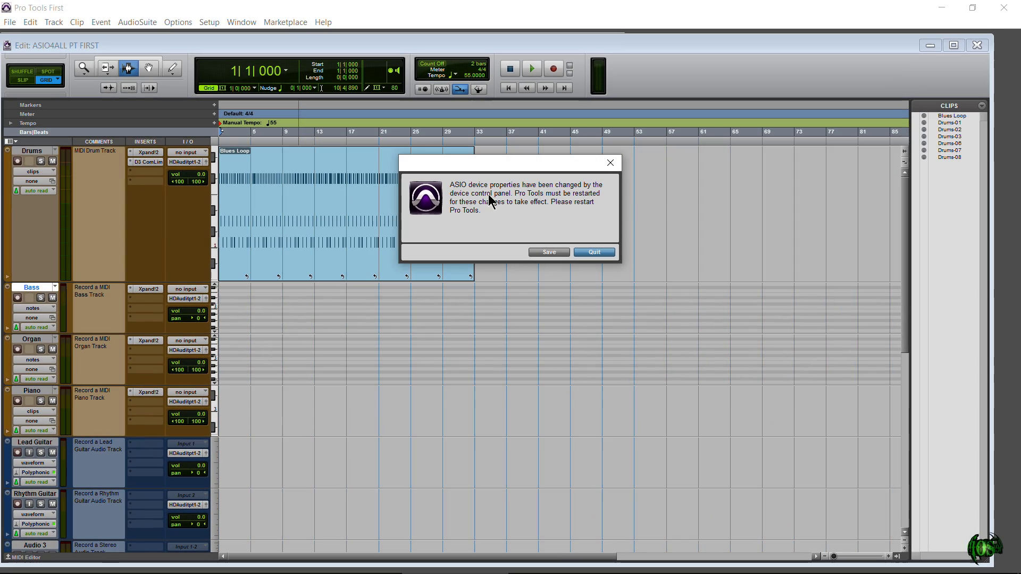
Quit Pro Tools saving the session, then relaunch Pro Tools First from the desktop
left_click(596, 253)
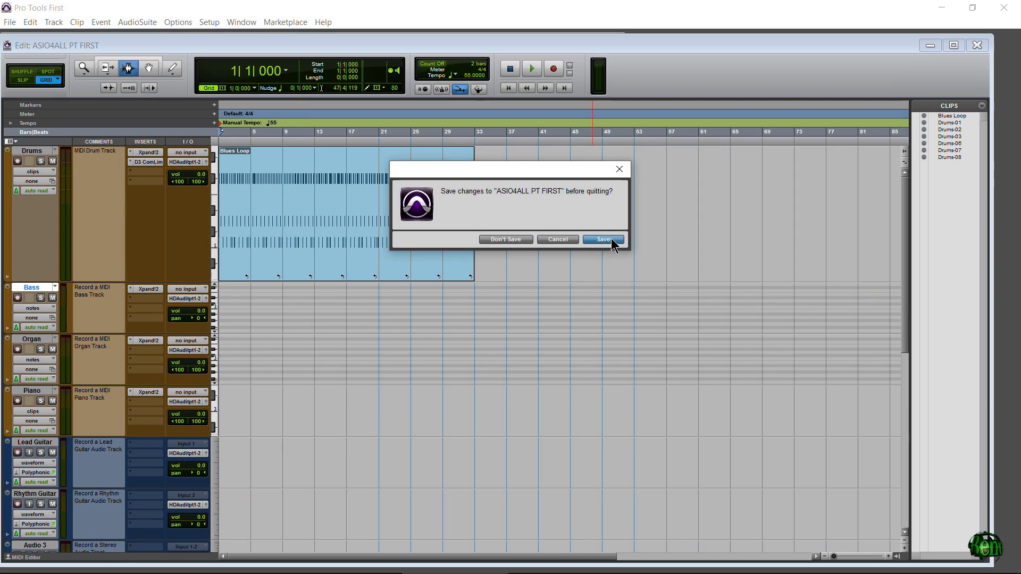
left_click(612, 240)
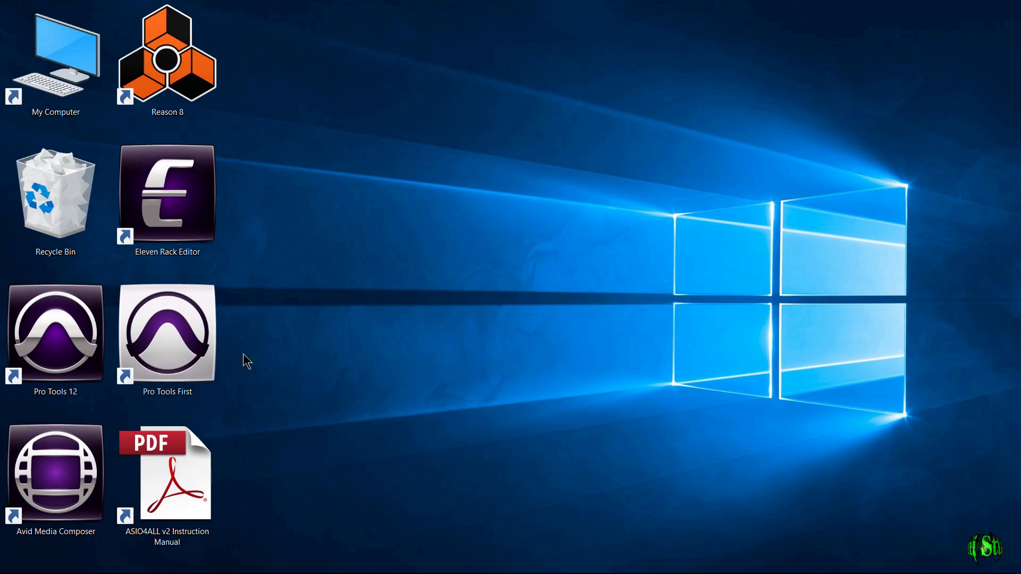
double_click(192, 357)
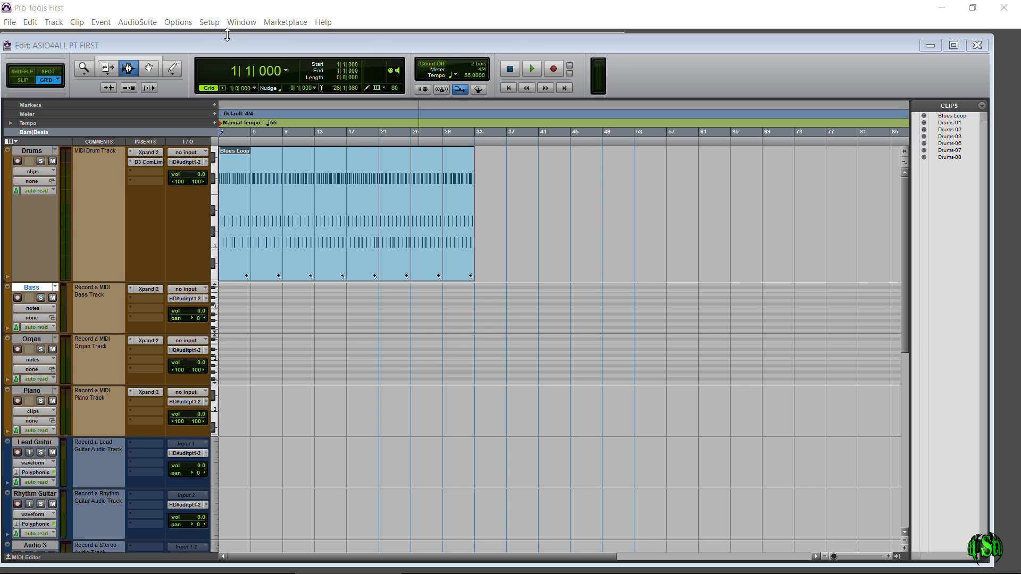
left_click(208, 23)
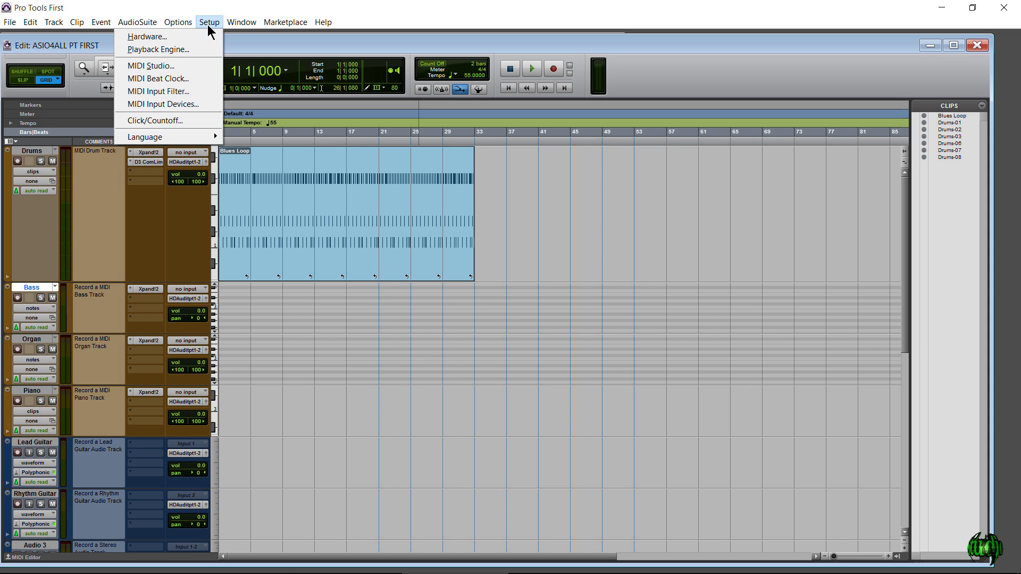
left_click(171, 48)
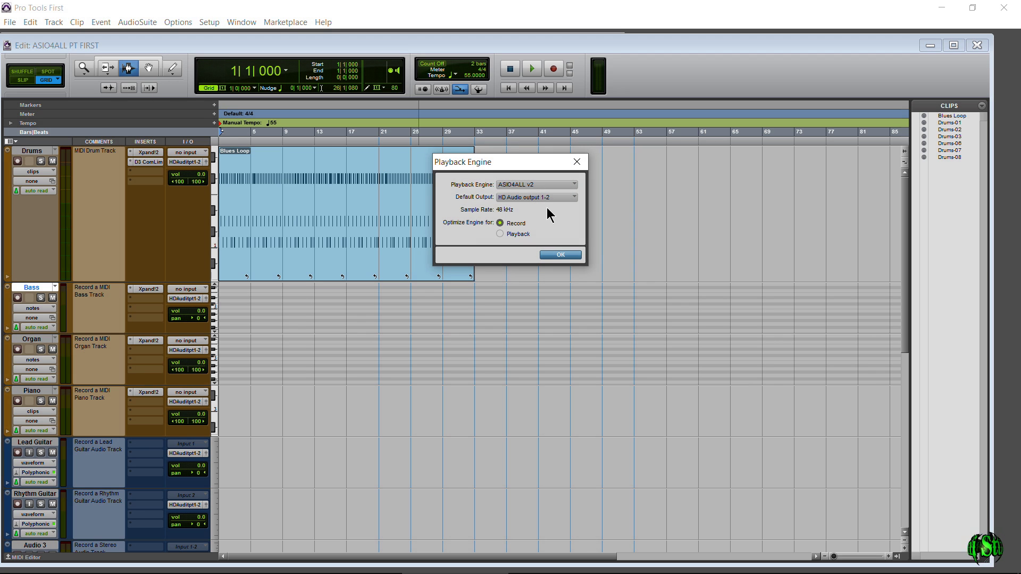
left_click(561, 255)
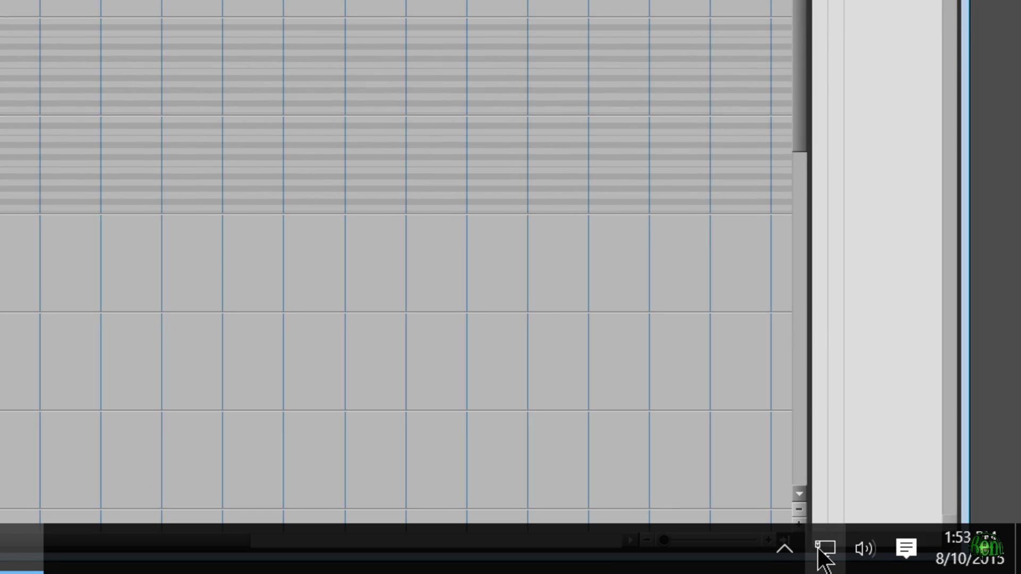
left_click(812, 548)
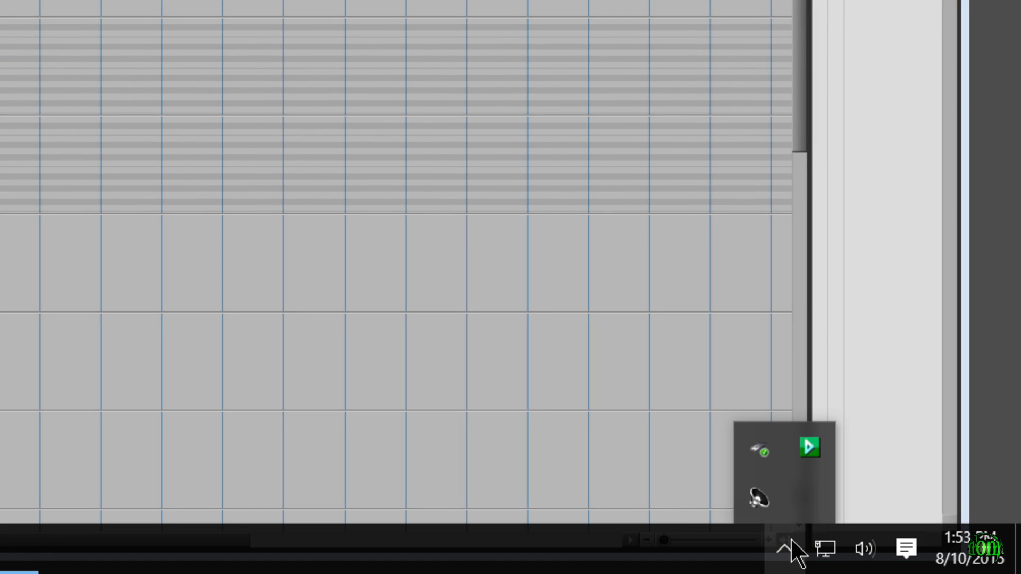
left_click(810, 449)
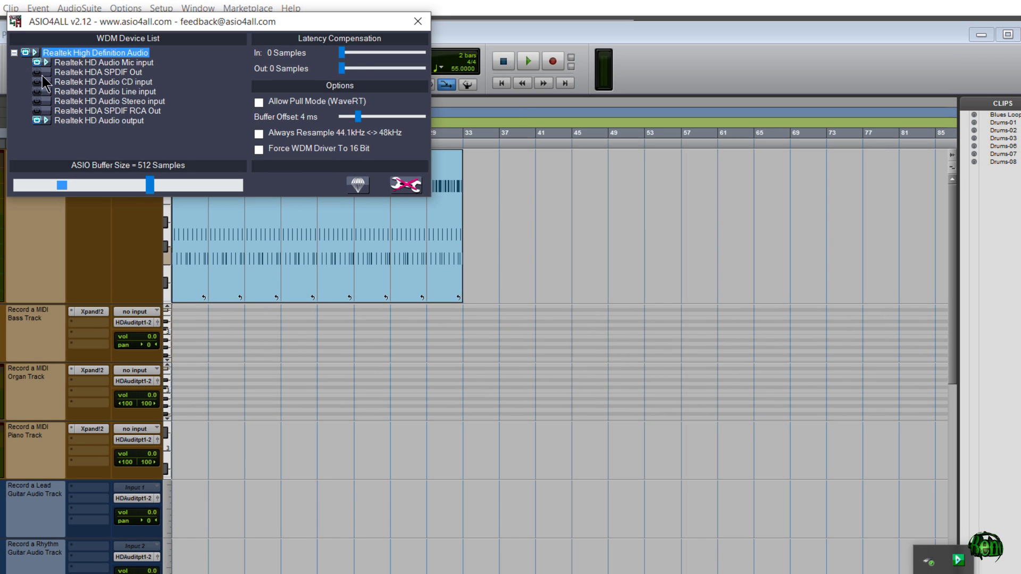
left_click(418, 21)
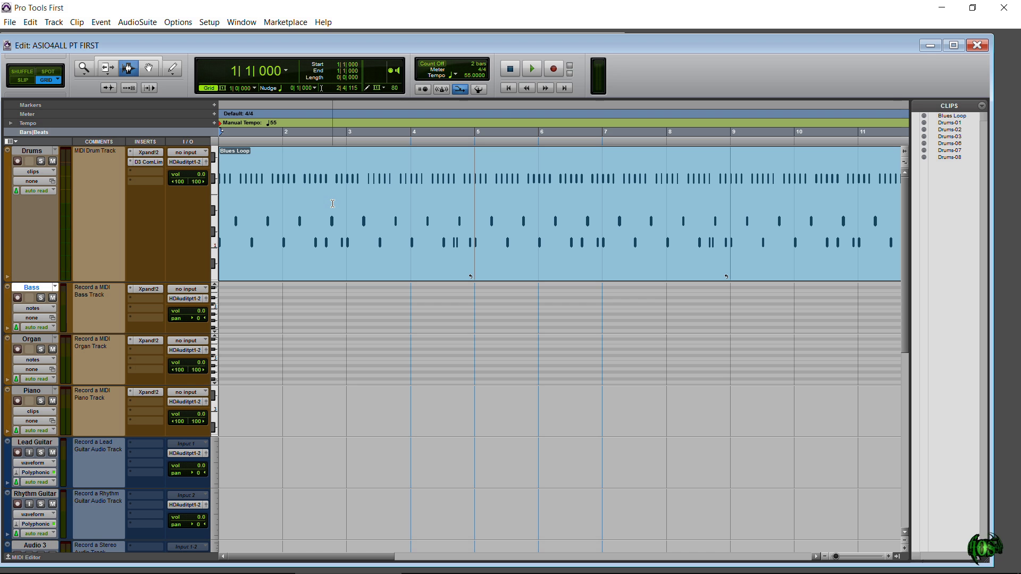
left_click(209, 23)
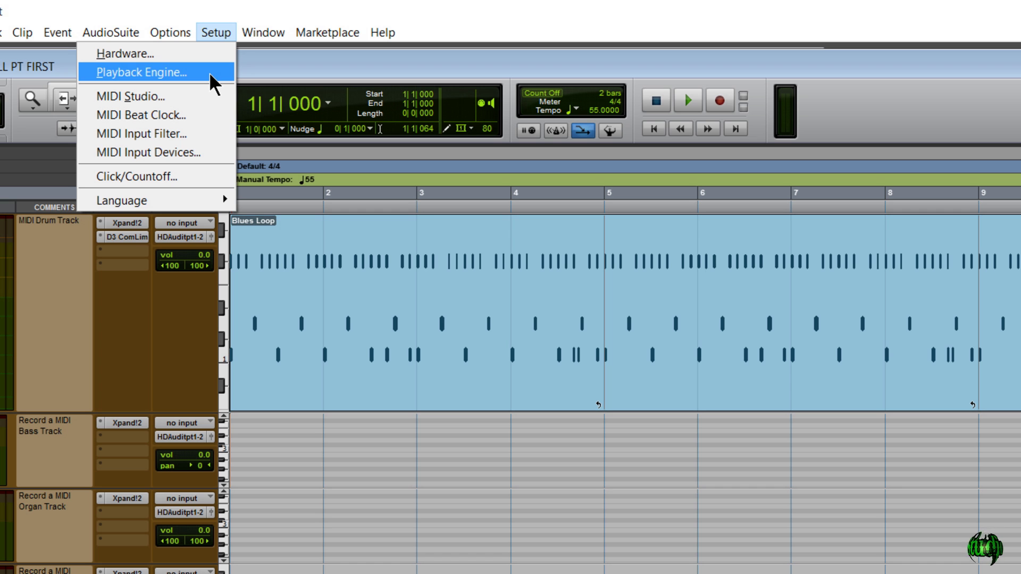
left_click(209, 72)
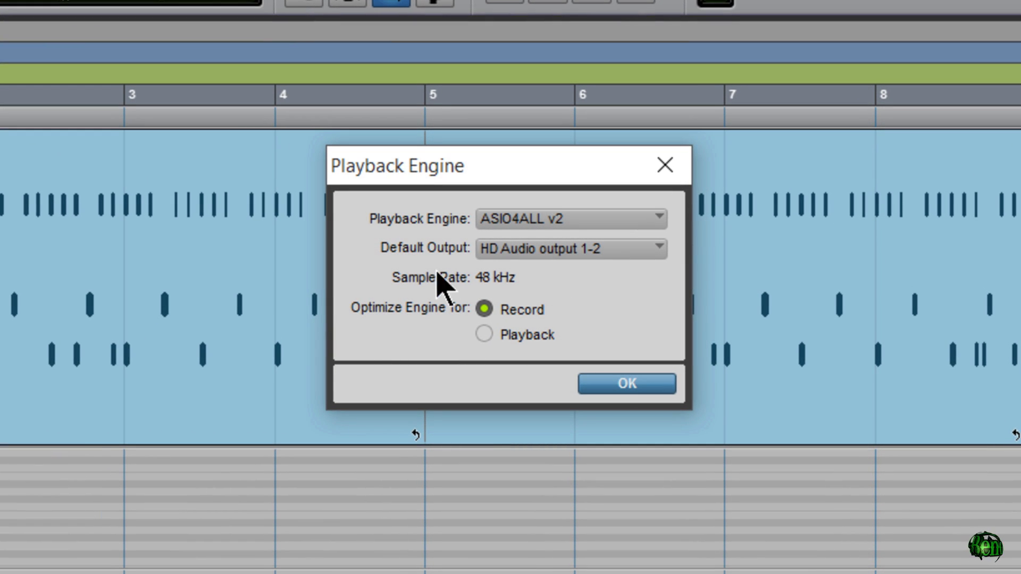
left_click(622, 384)
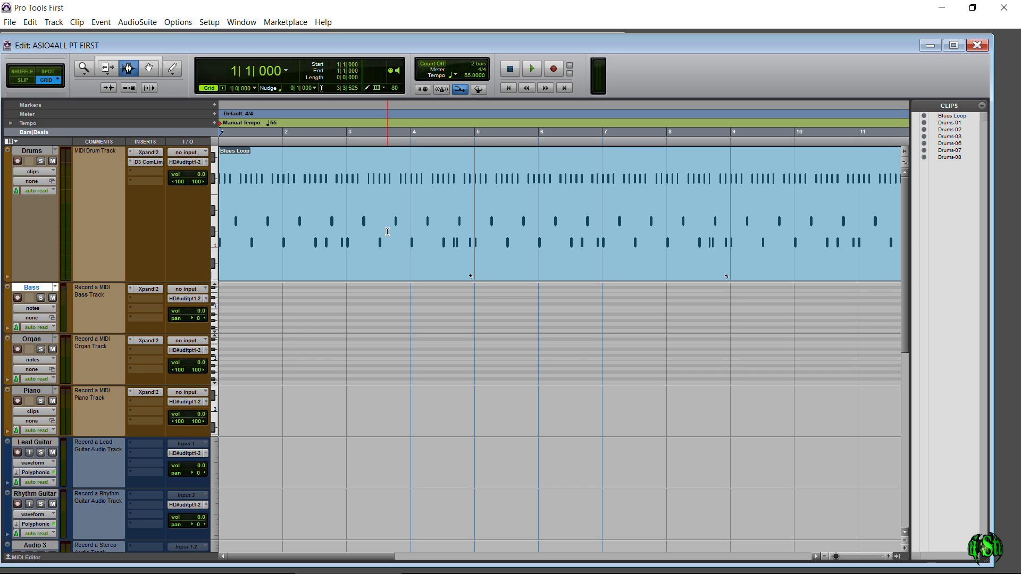
left_click(533, 70)
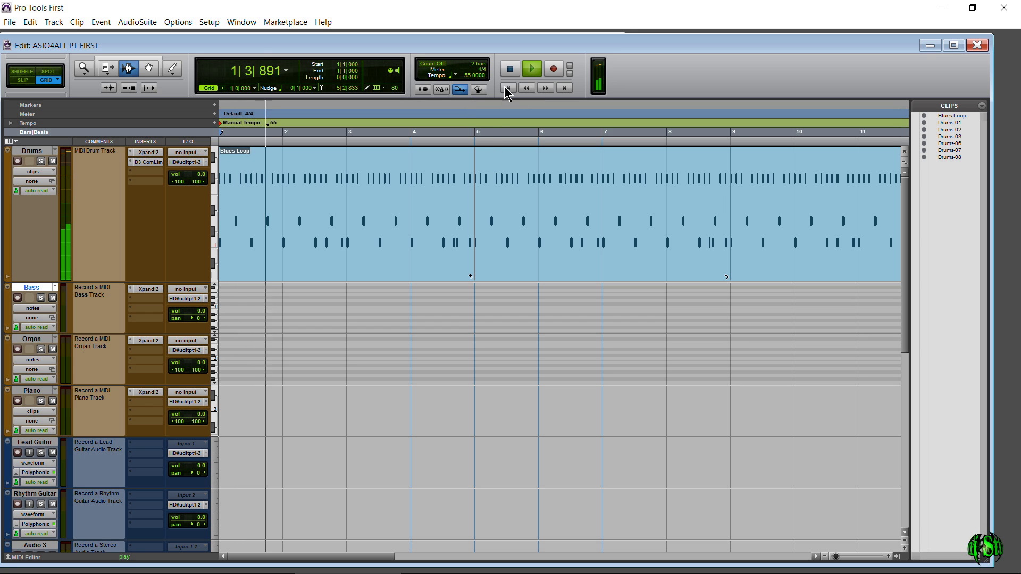
Play the Blues Loop drum clip, lowering then raising system volume, and stop playback
left_click(509, 69)
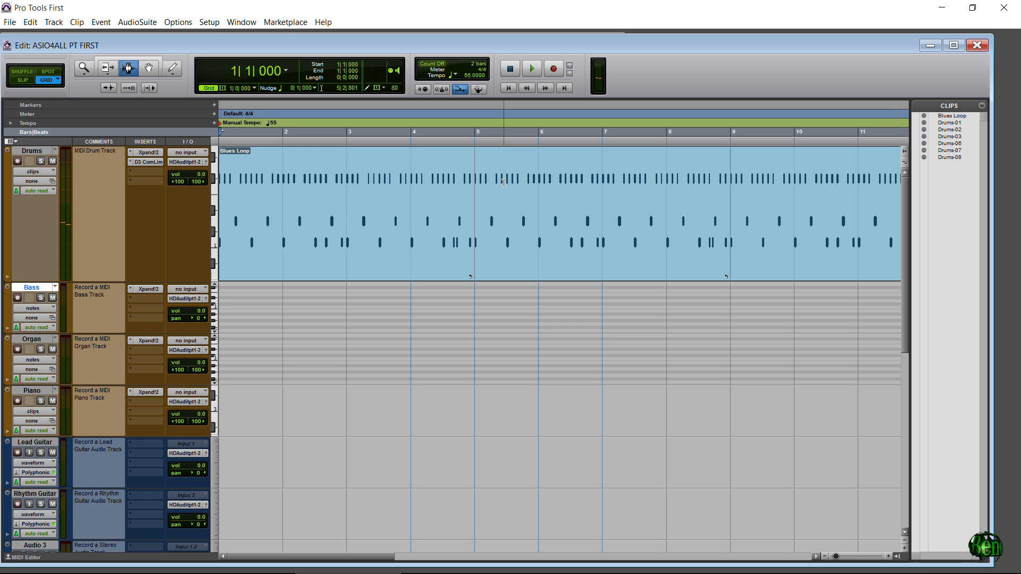
key("XF86AudioLowerVolume")
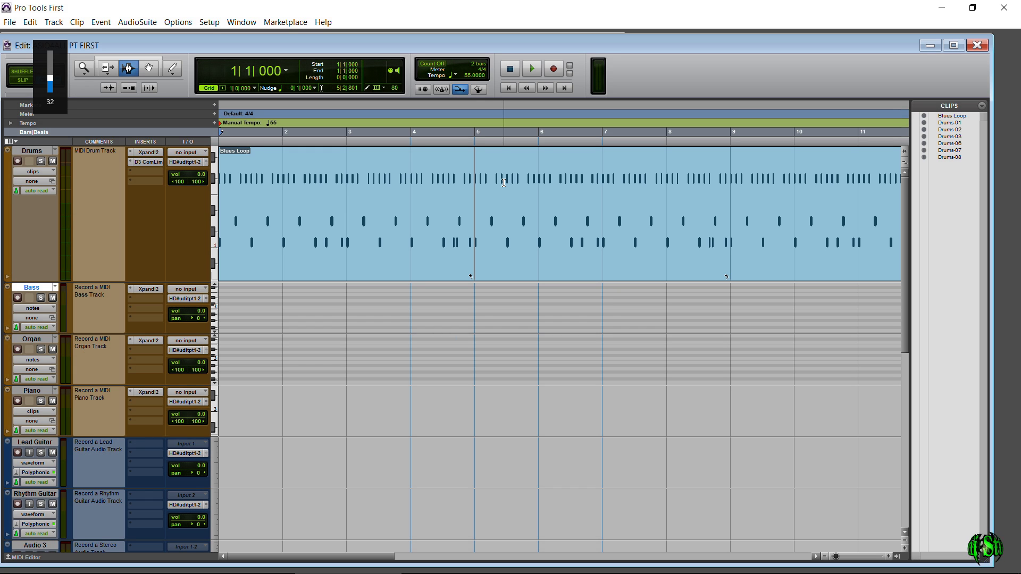
left_click(533, 72)
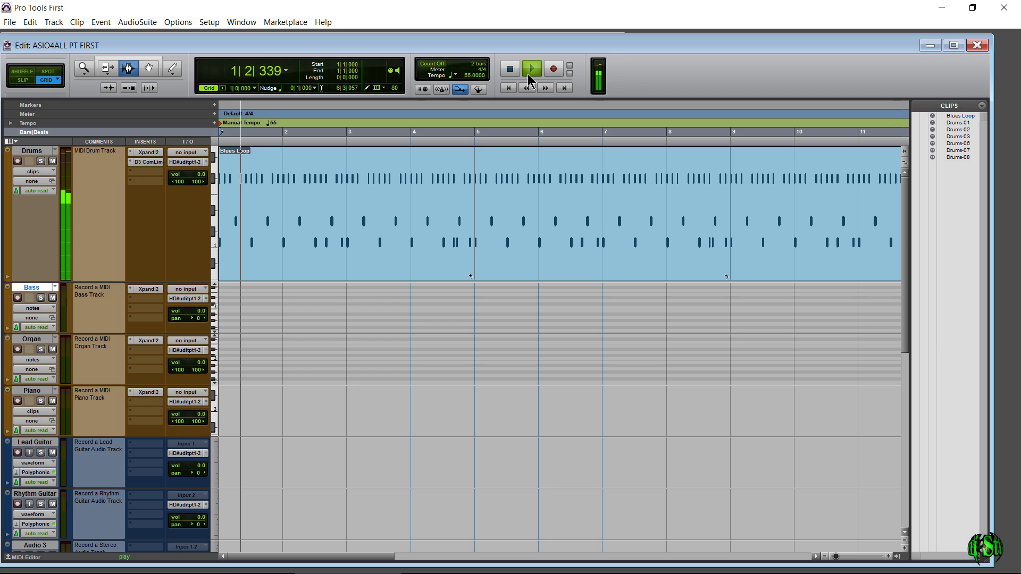
key("XF86AudioLowerVolume")
key("XF86AudioRaiseVolume")
key("XF86AudioRaiseVolume")
key("XF86AudioRaiseVolume")
key("XF86AudioRaiseVolume")
key("XF86AudioRaiseVolume")
key("XF86AudioRaiseVolume")
key("XF86AudioRaiseVolume")
key("XF86AudioRaiseVolume")
key("XF86AudioRaiseVolume")
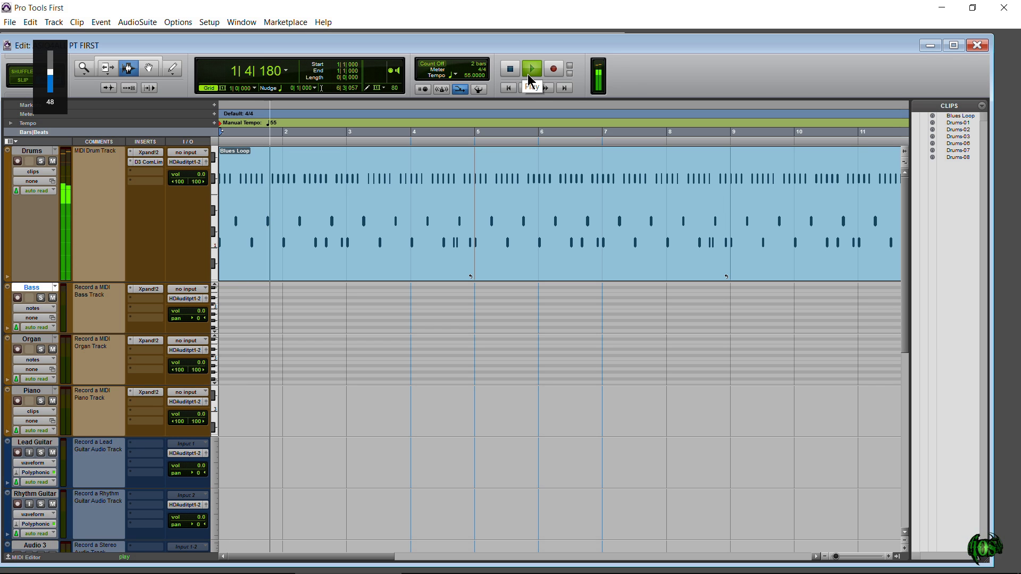
key("XF86AudioRaiseVolume")
key("XF86AudioRaiseVolume")
key("XF86AudioRaiseVolume")
key("XF86AudioRaiseVolume")
key("XF86AudioRaiseVolume")
key("XF86AudioRaiseVolume")
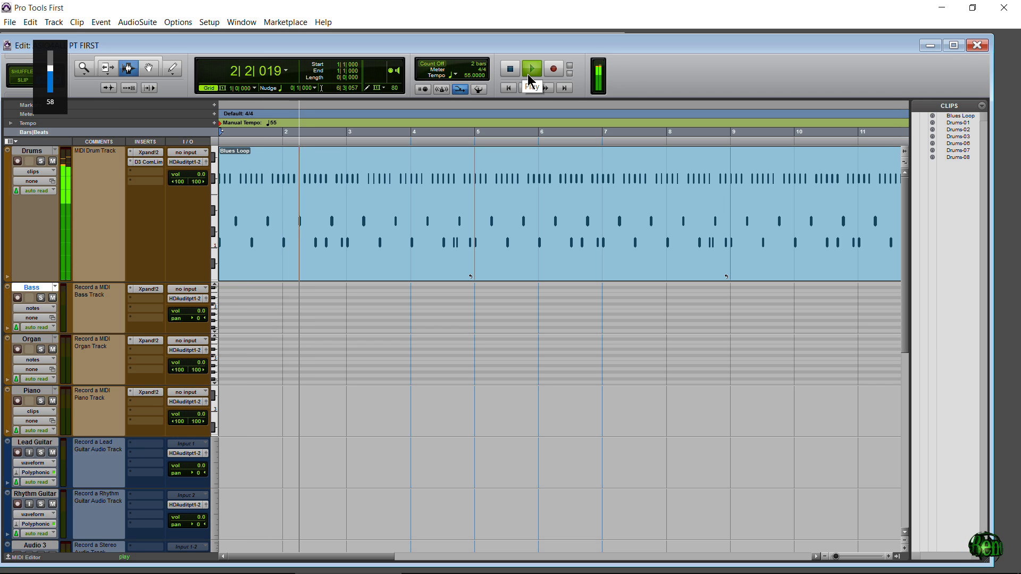
key("XF86AudioRaiseVolume")
key("XF86AudioRaiseVolume")
key("XF86AudioRaiseVolume")
key("XF86AudioRaiseVolume")
key("XF86AudioRaiseVolume")
key("XF86AudioRaiseVolume")
key("XF86AudioRaiseVolume")
key("XF86AudioRaiseVolume")
key("XF86AudioRaiseVolume")
key("XF86AudioRaiseVolume")
key("XF86AudioRaiseVolume")
key("XF86AudioRaiseVolume")
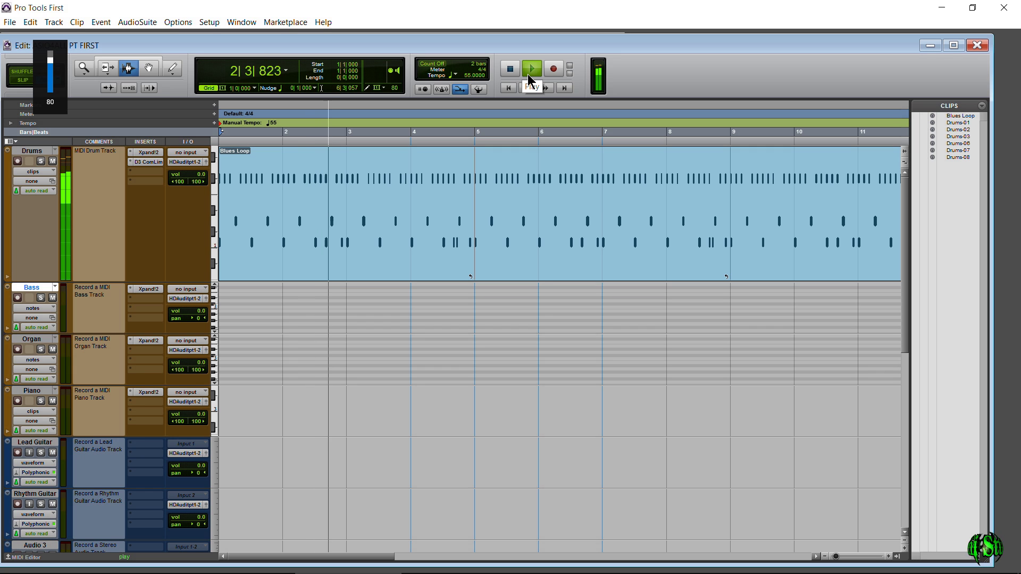
left_click(528, 75)
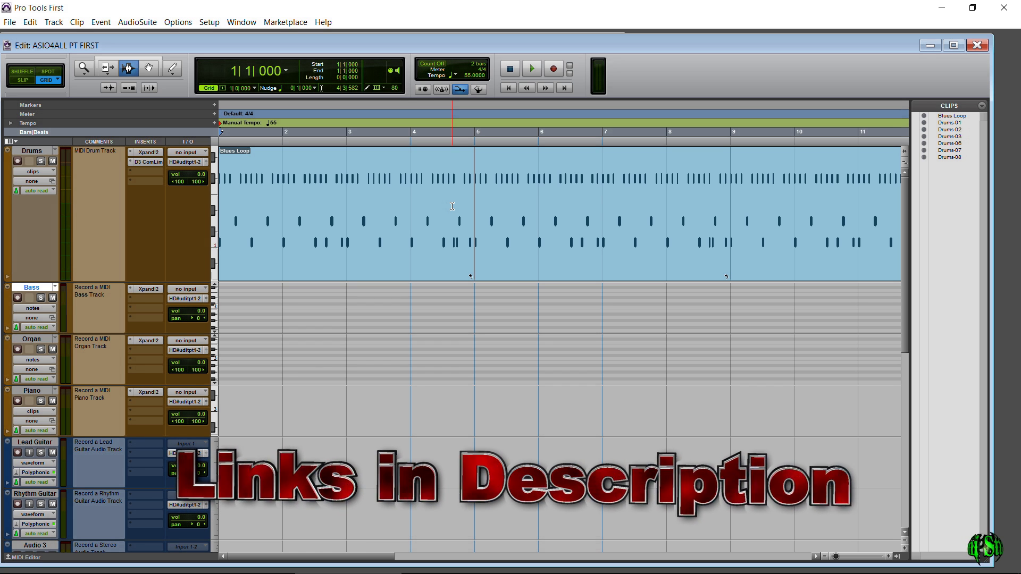
left_click(209, 23)
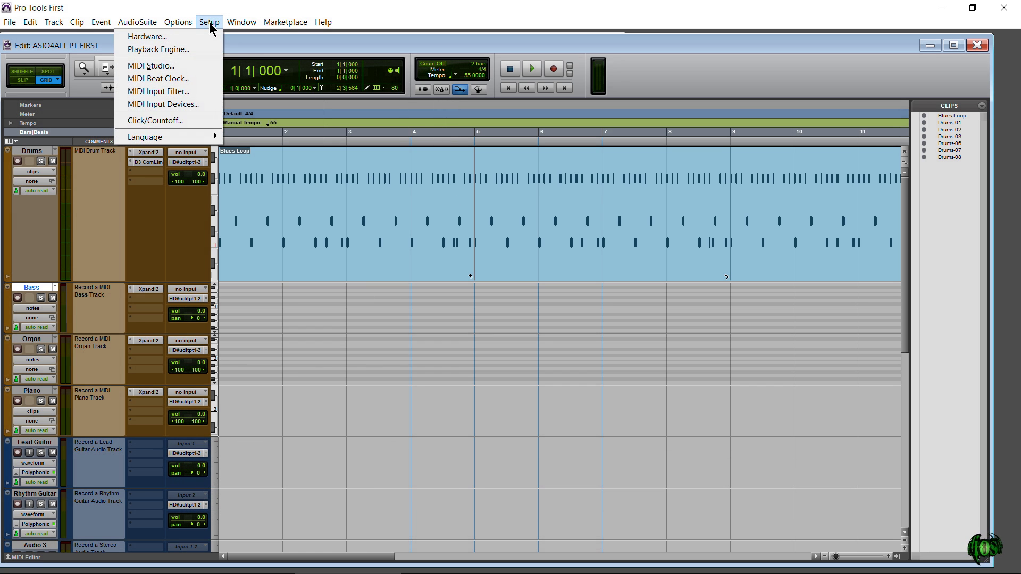
left_click(211, 50)
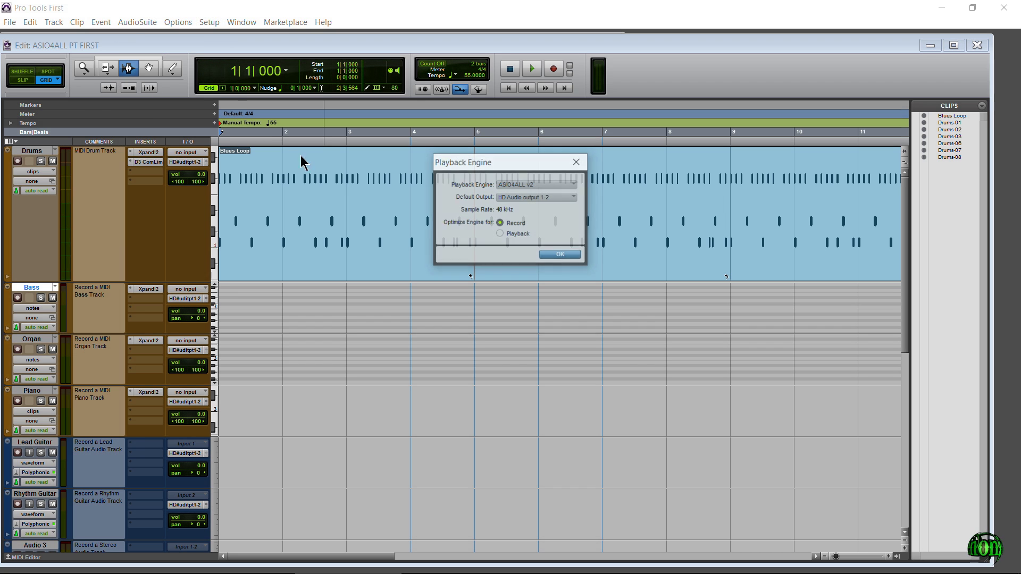
left_click(541, 185)
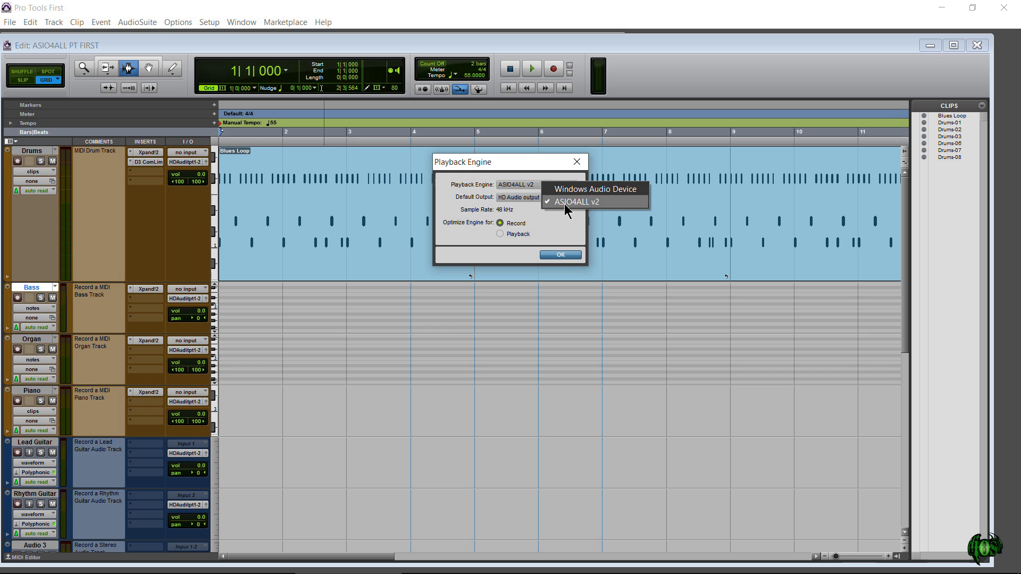
left_click(564, 234)
left_click(554, 255)
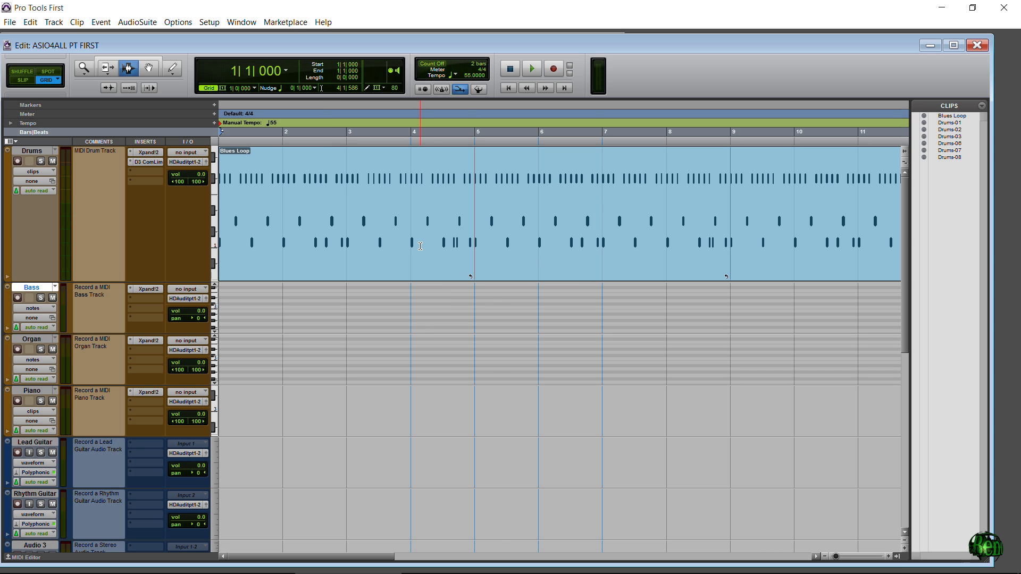